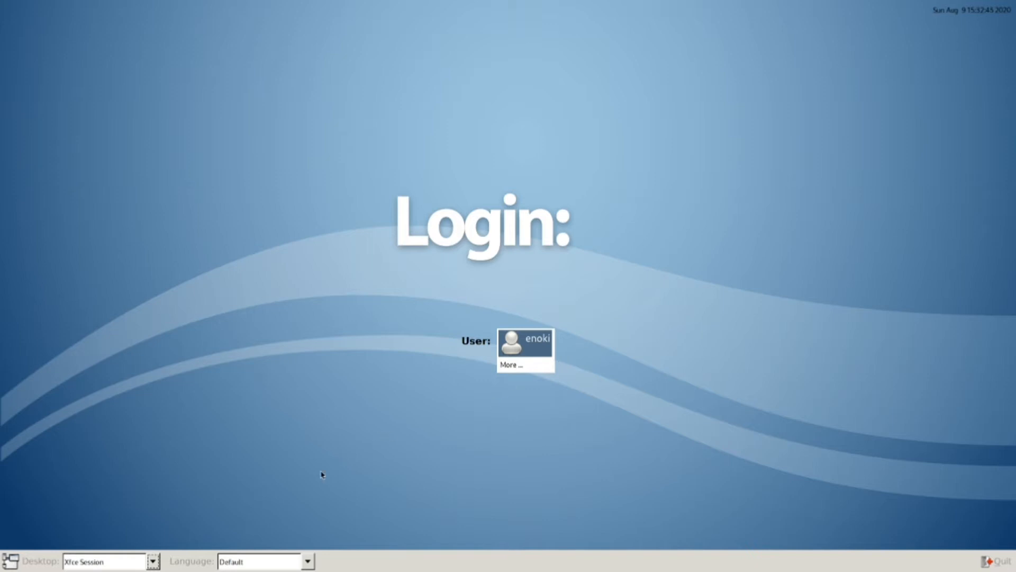
- Log in to the Xfce session with the listed user's account password and dismiss the network connection notification
left_click(523, 344)
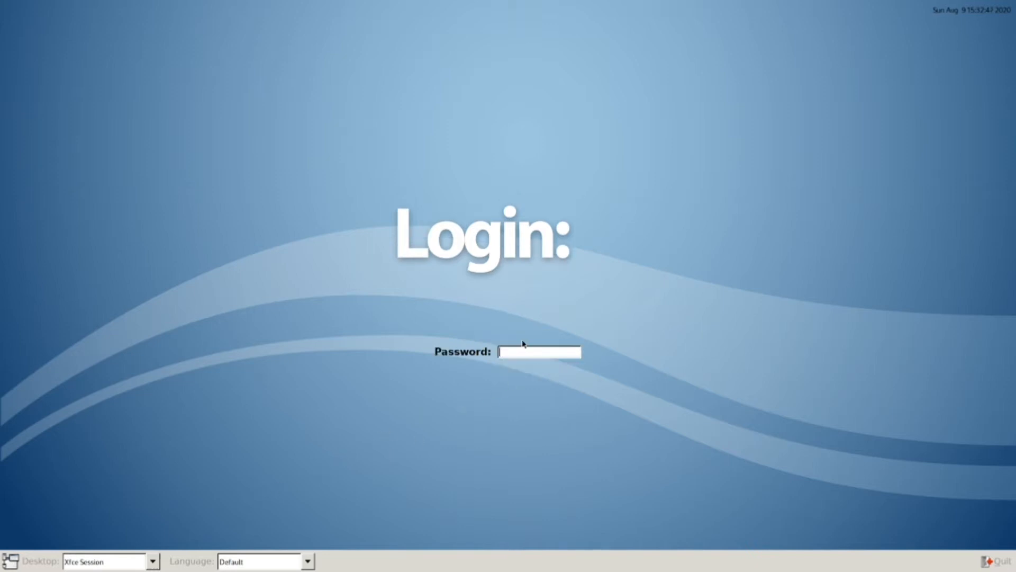
type("*****")
key("Return")
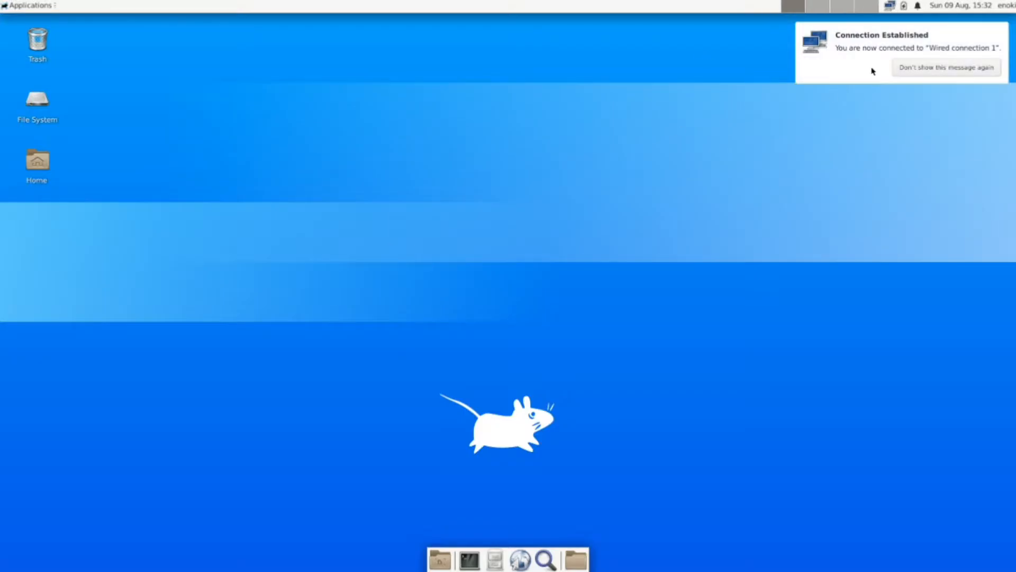
left_click(872, 71)
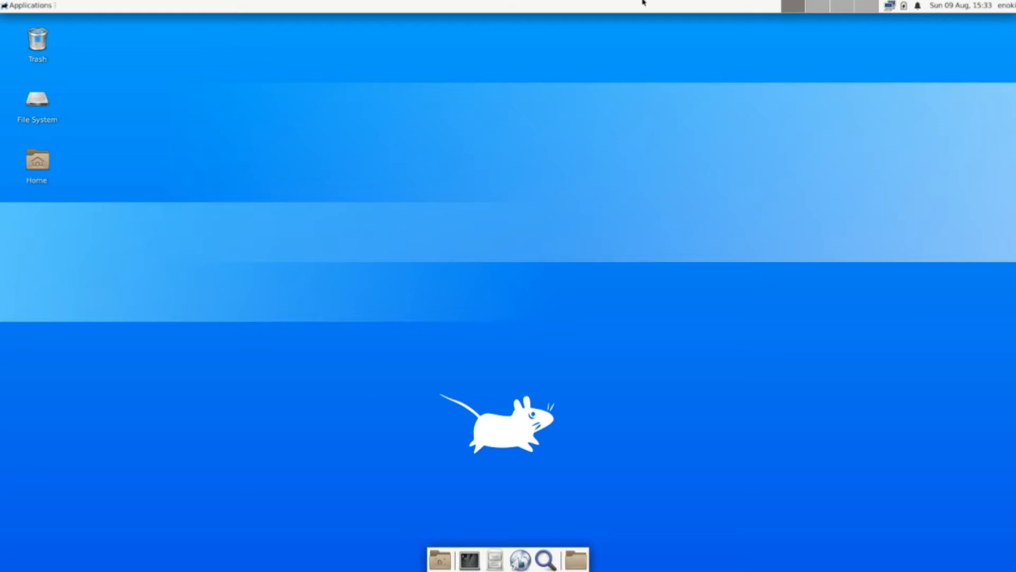
left_click_drag(199, 70, 799, 549)
left_click_drag(143, 124, 752, 552)
left_click(4, 4)
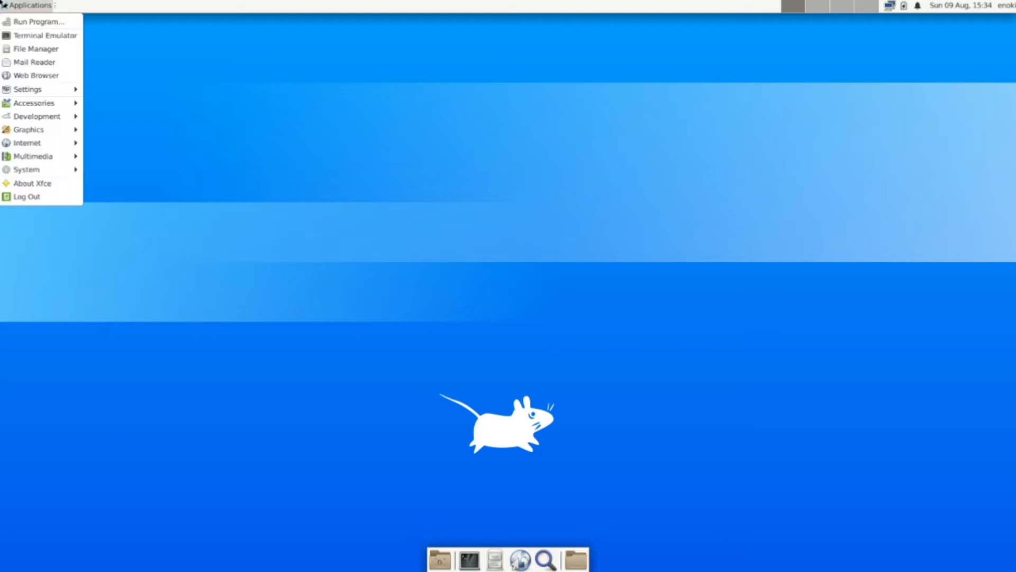
left_click(125, 98)
left_click_drag(125, 99, 940, 559)
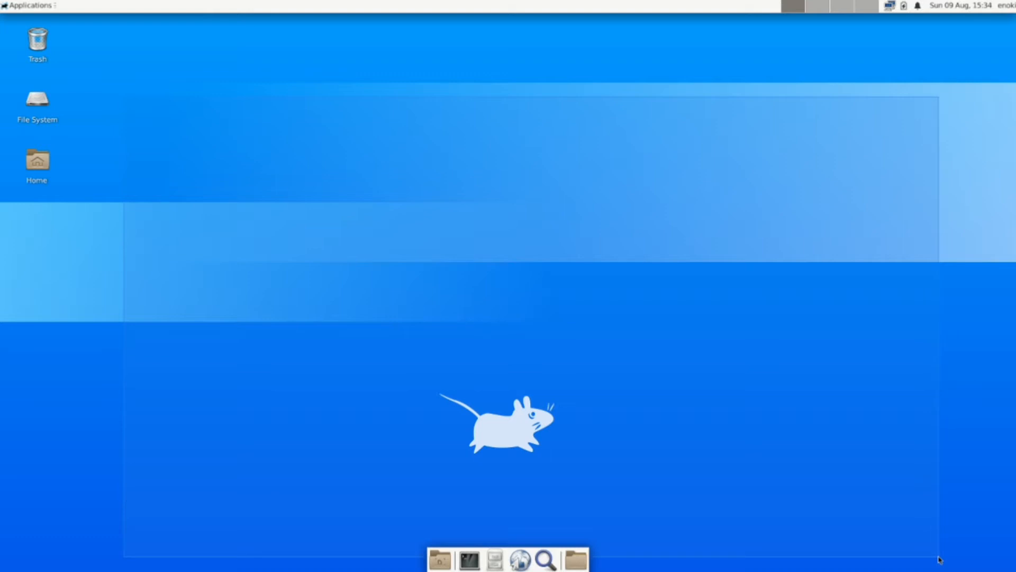
left_click_drag(940, 560, 939, 558)
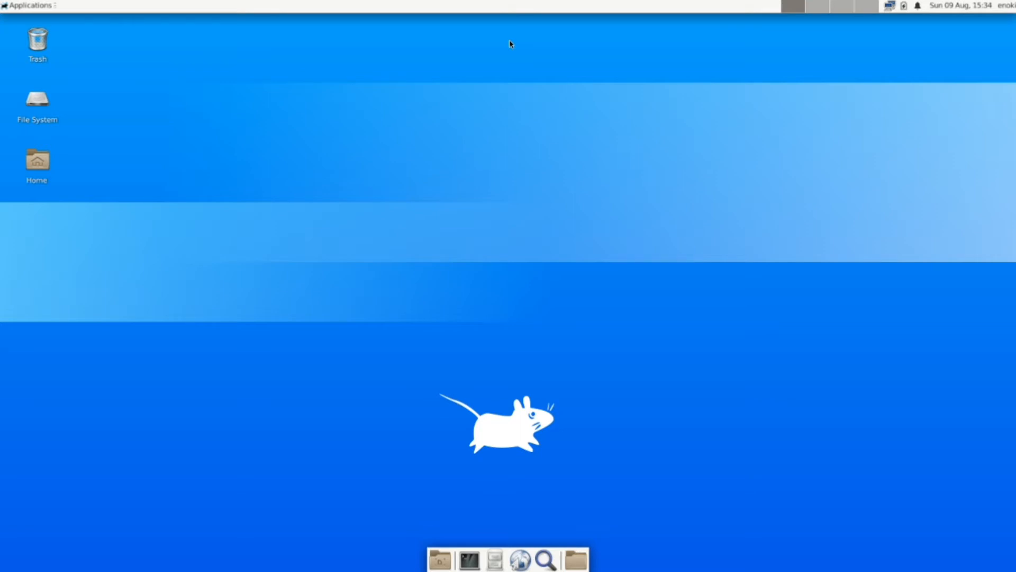
left_click(3, 5)
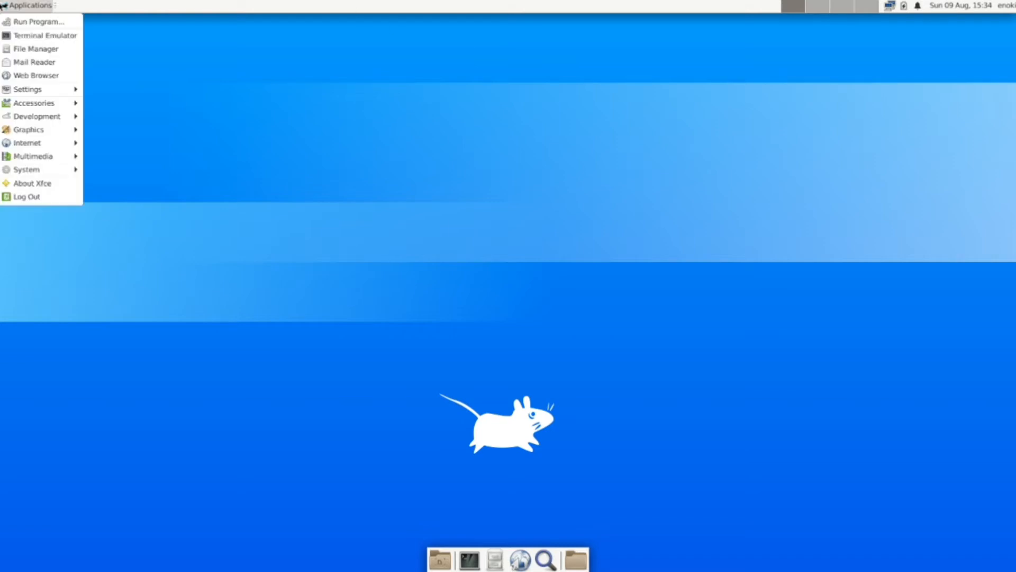
left_click(17, 263)
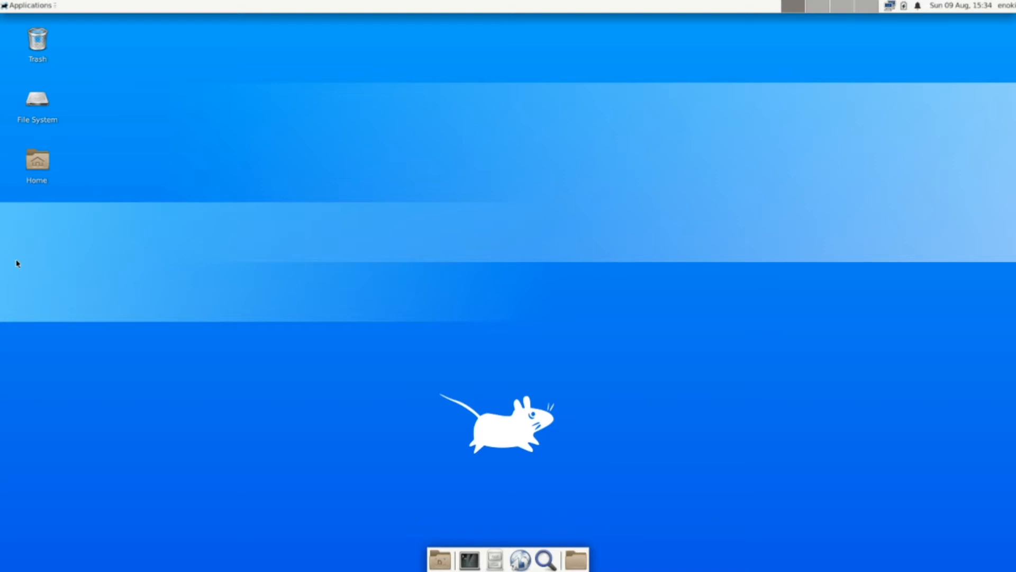
- Leave the virtual machine's full-screen view to check the OBS recording, and return to full screen
key("ctrl+f")
left_click(555, 560)
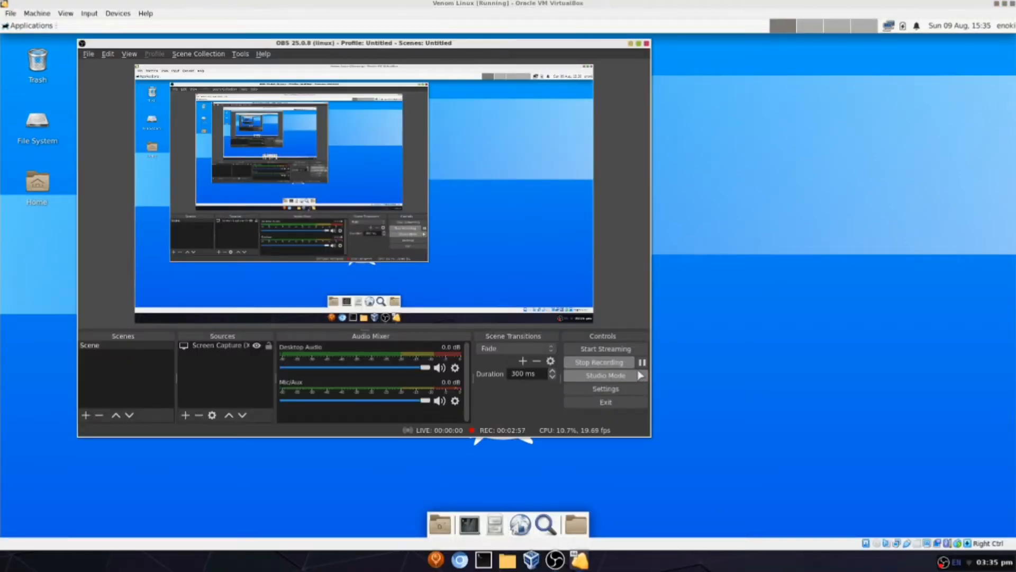
left_click_drag(639, 365, 660, 394)
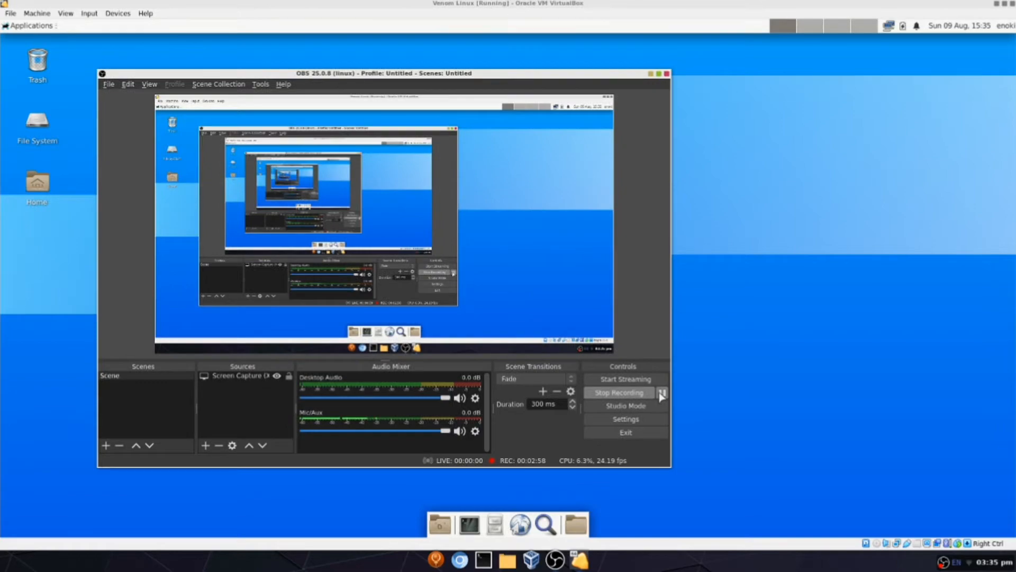
left_click(766, 303)
key("ctrl+f")
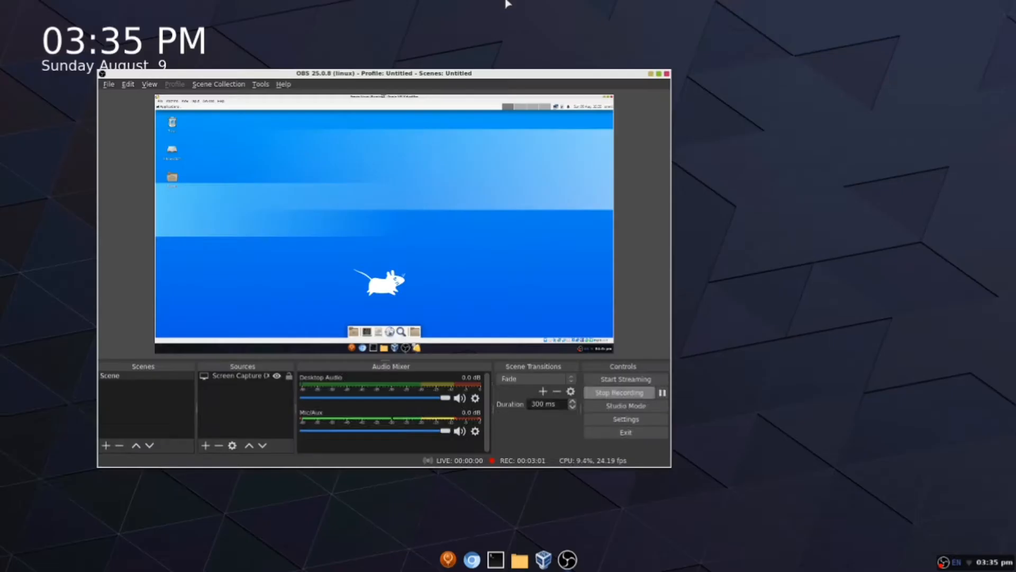
- Open the Screenshot accessory to look at its capture options, and cancel it without taking a screenshot
left_click(4, 5)
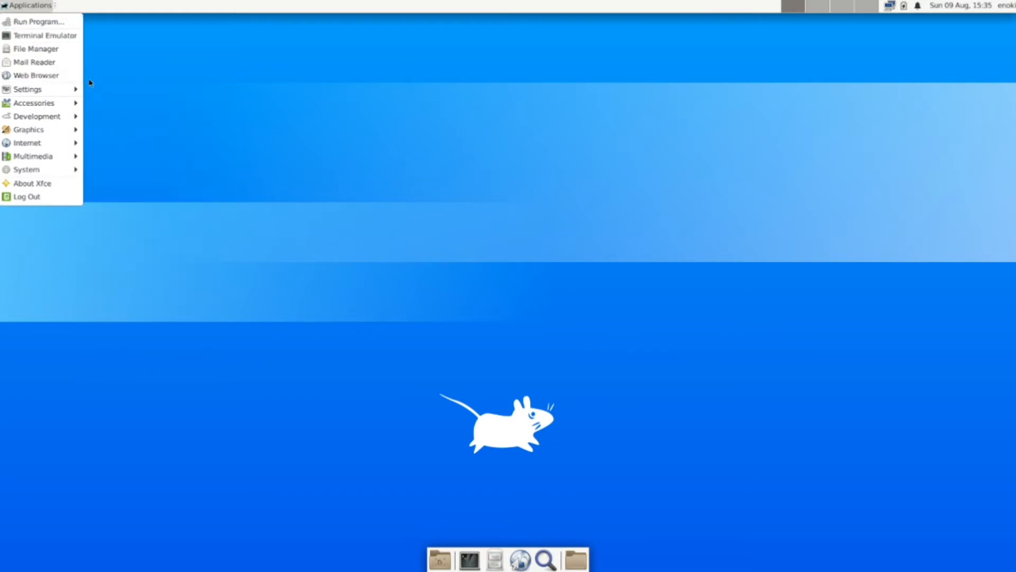
mouse_move(70, 89)
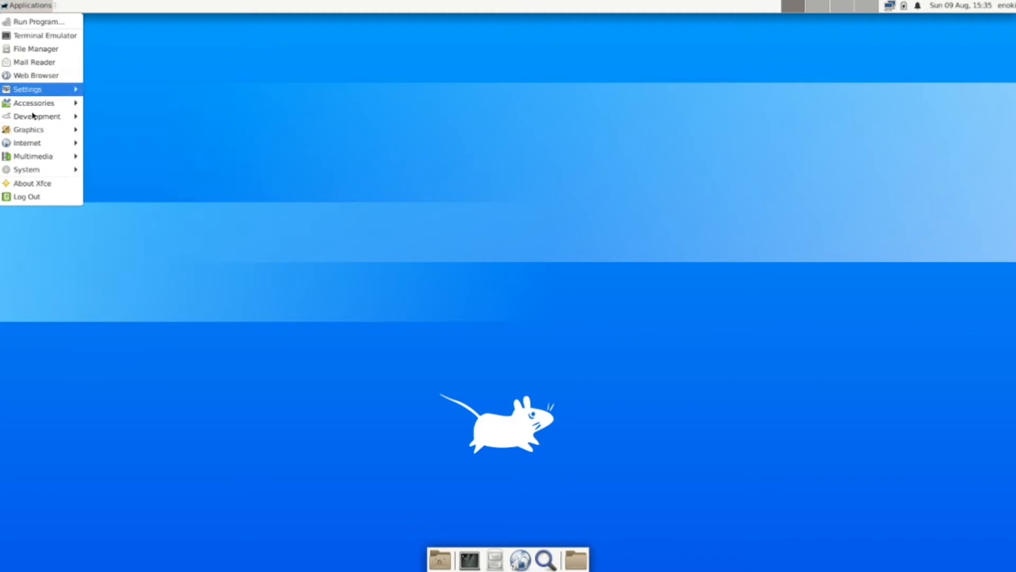
mouse_move(52, 105)
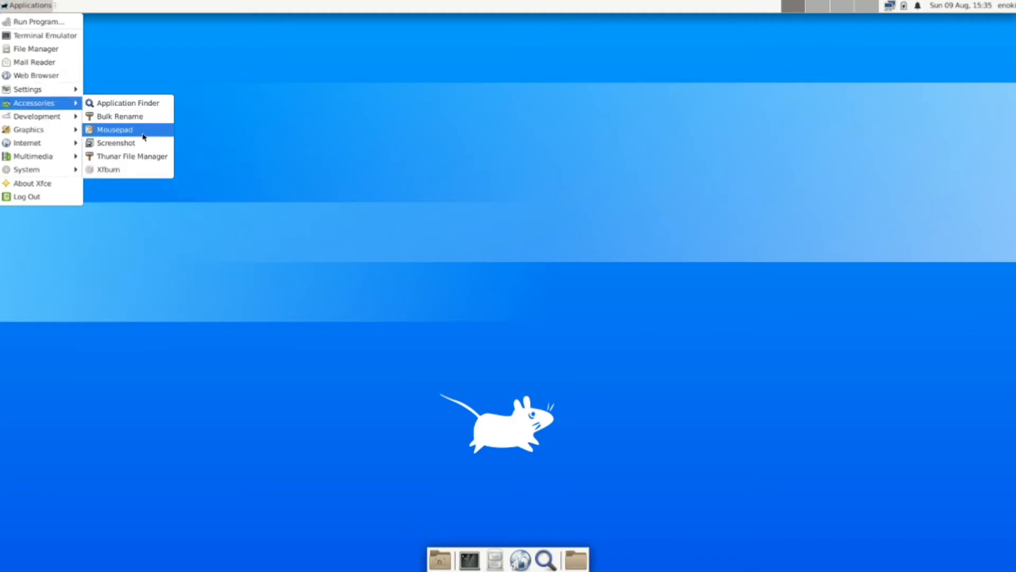
left_click(112, 145)
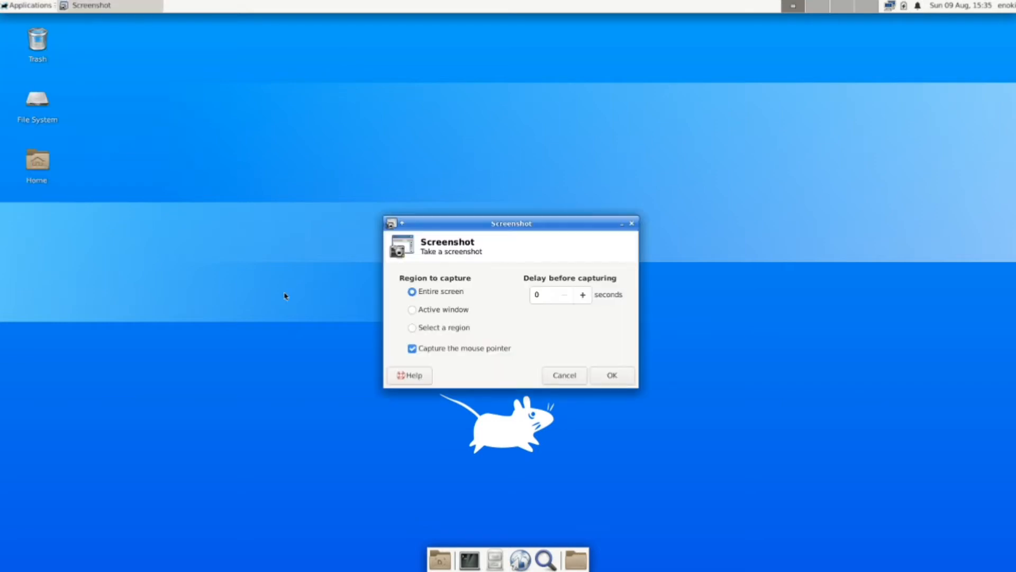
left_click(405, 375)
left_click(448, 349)
left_click(579, 377)
- Examine the installed applications in the Development, Internet, Multimedia and System categories
left_click(4, 6)
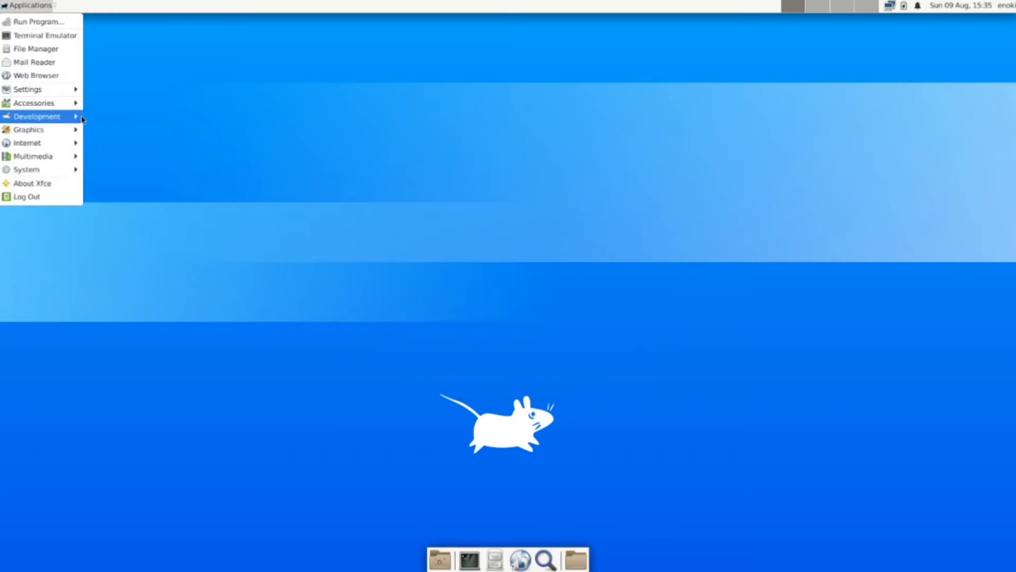
mouse_move(64, 116)
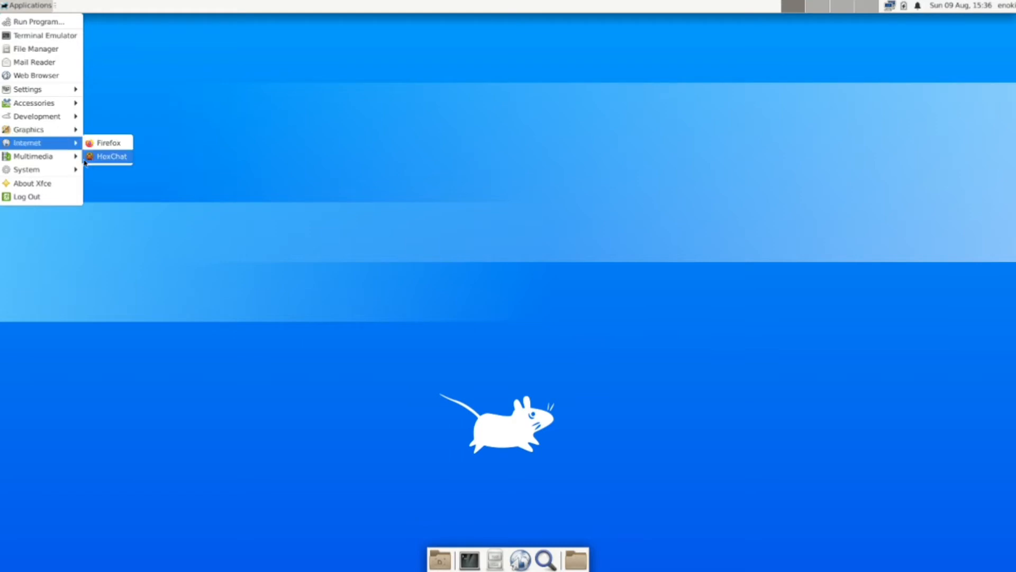
mouse_move(67, 163)
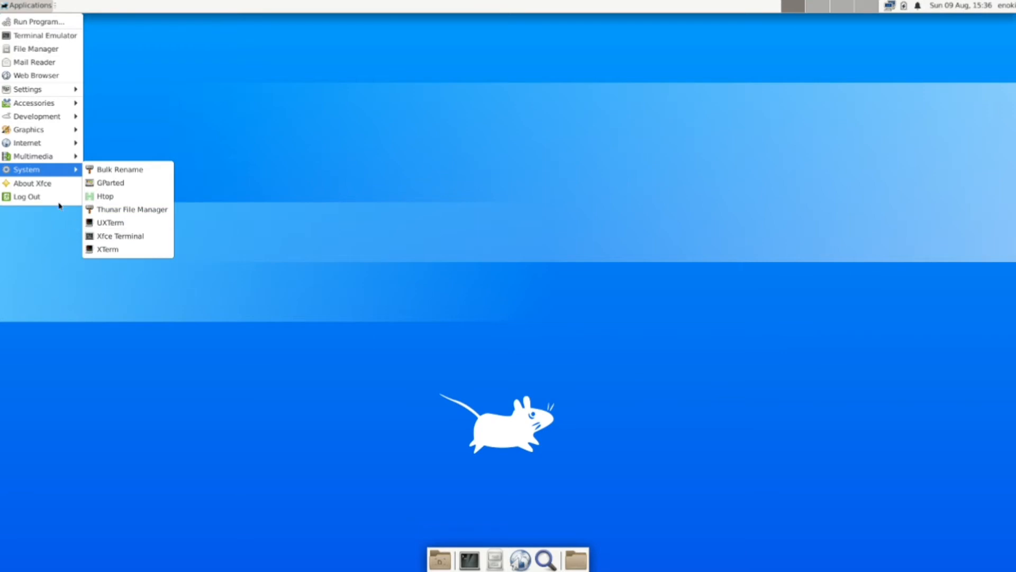
left_click(181, 189)
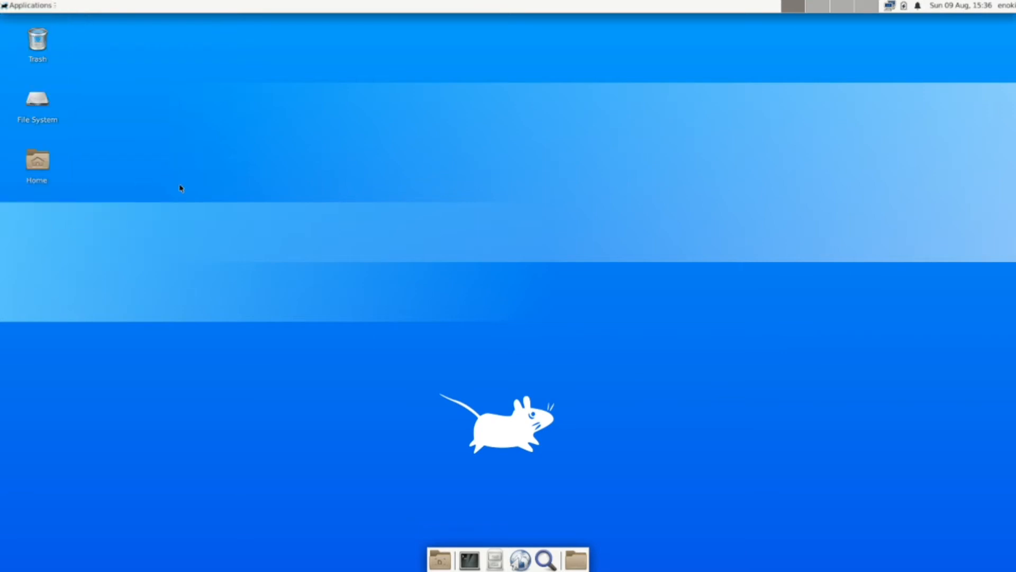
left_click(10, 2)
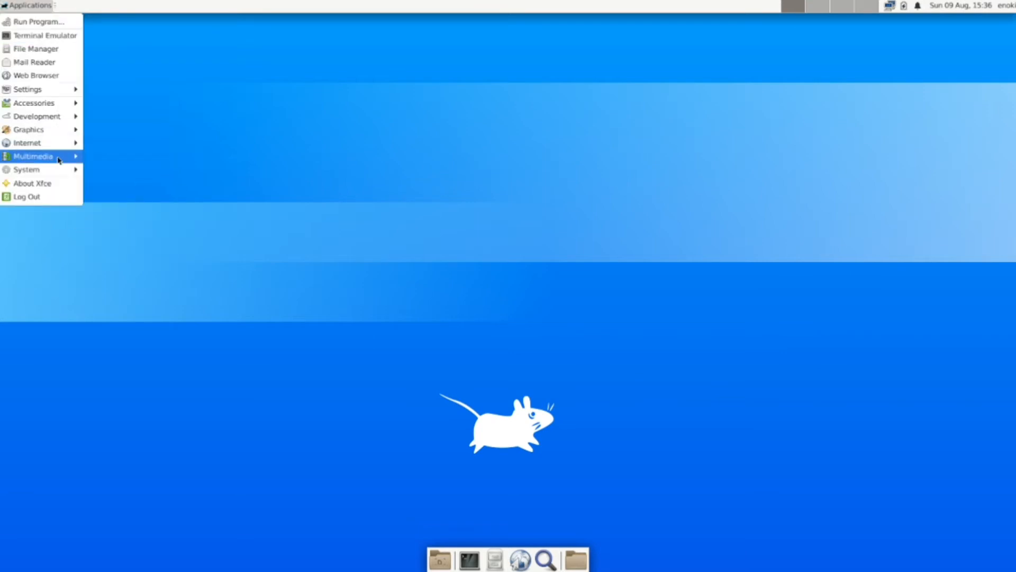
mouse_move(32, 130)
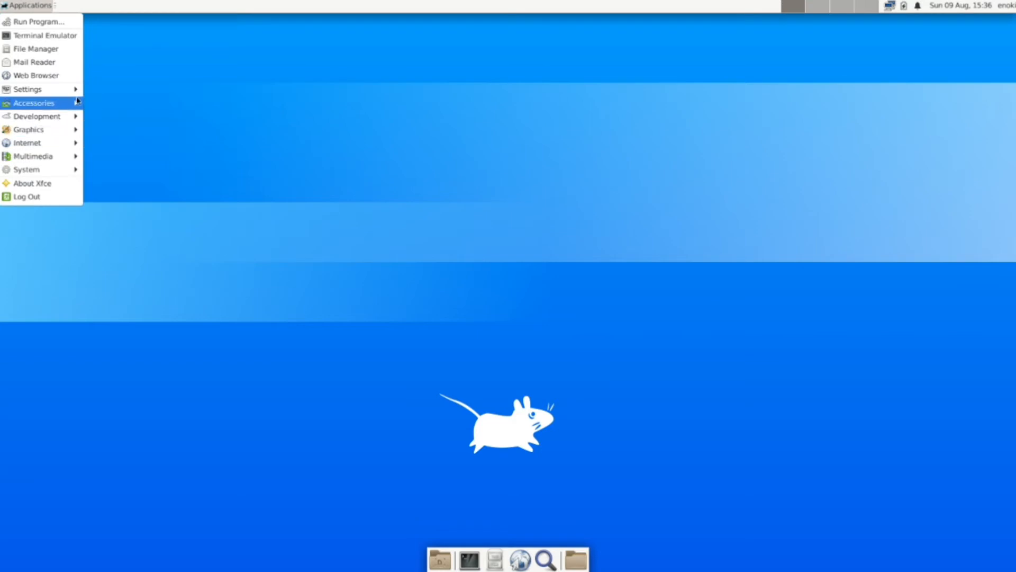
left_click(180, 211)
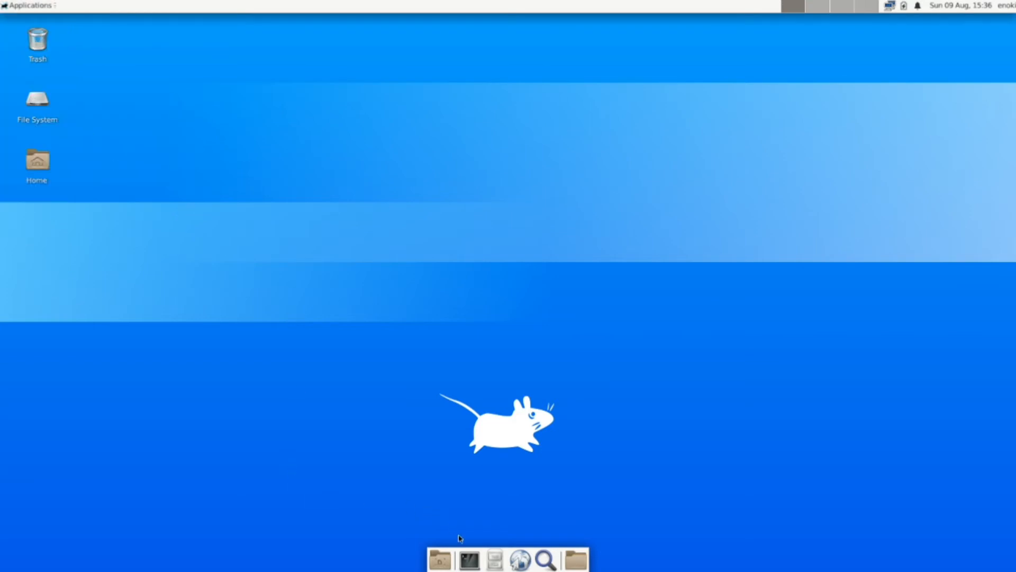
- Open a terminal, place its window near the middle of the desktop and run htop
left_click(470, 559)
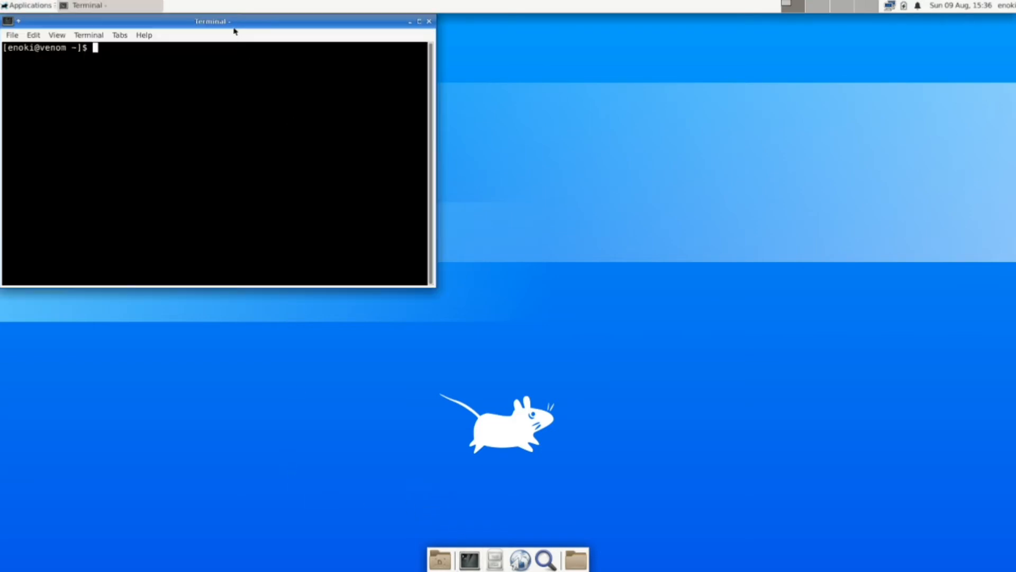
left_click_drag(231, 20, 524, 143)
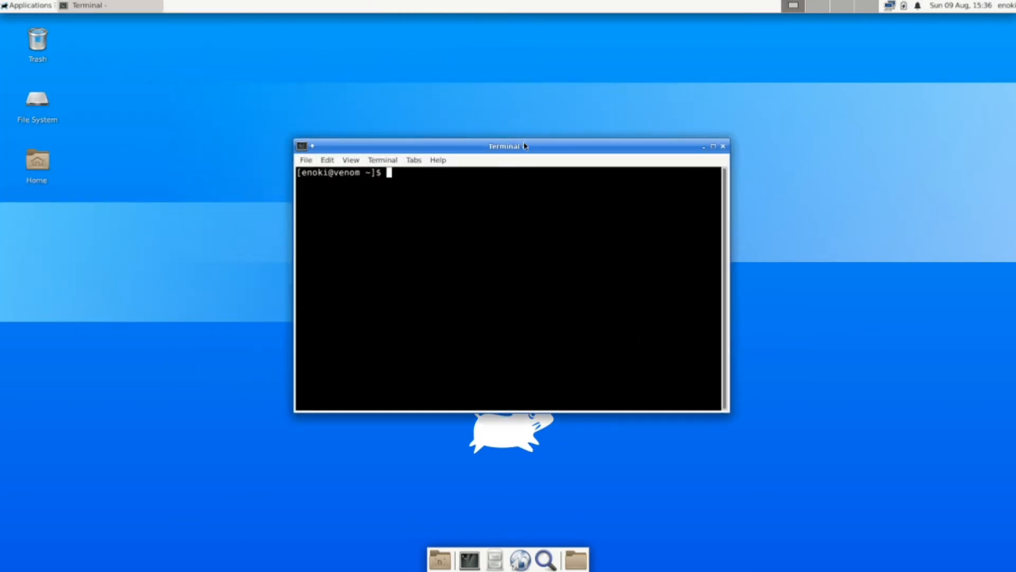
type("htop")
key("Return")
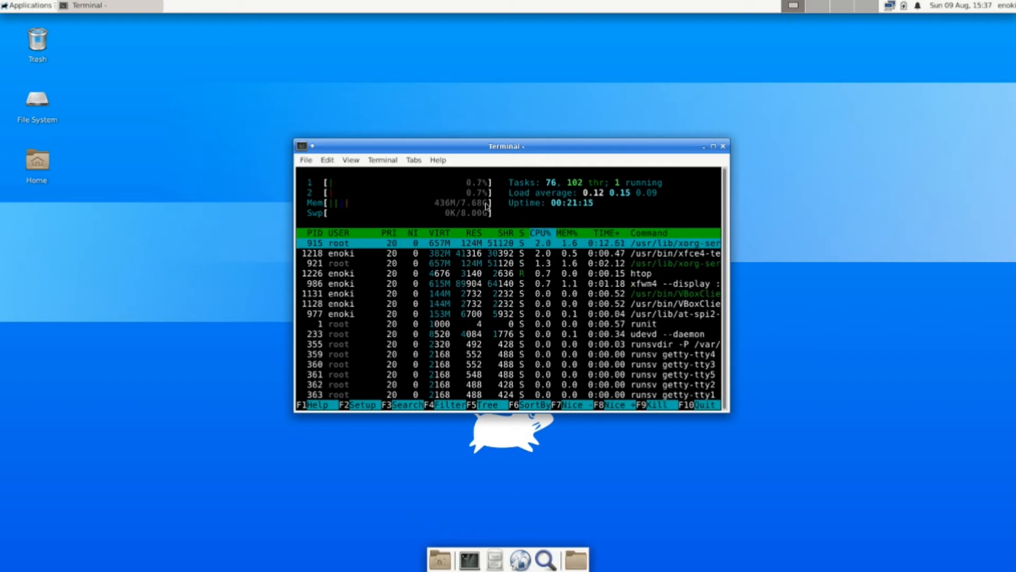
left_click(311, 148)
left_click(312, 148)
left_click(312, 148)
left_click(312, 148)
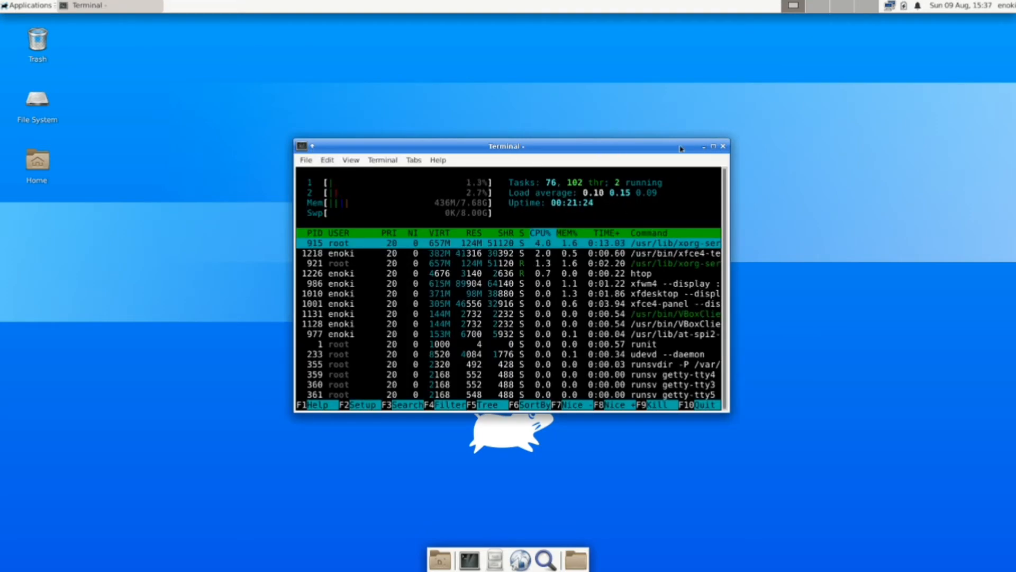
- Quit htop and clear the terminal
type("q")
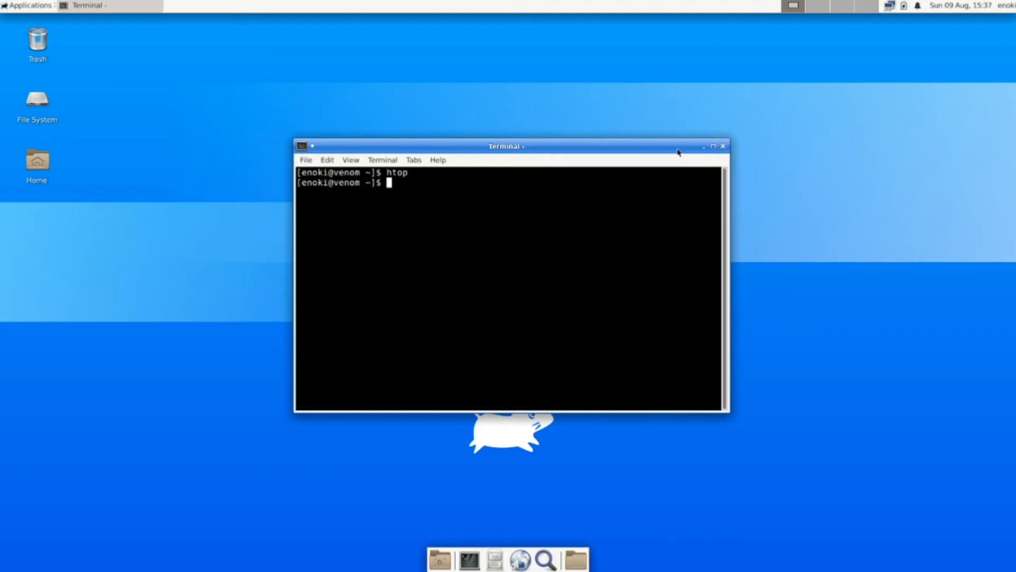
type("clear")
key("Return")
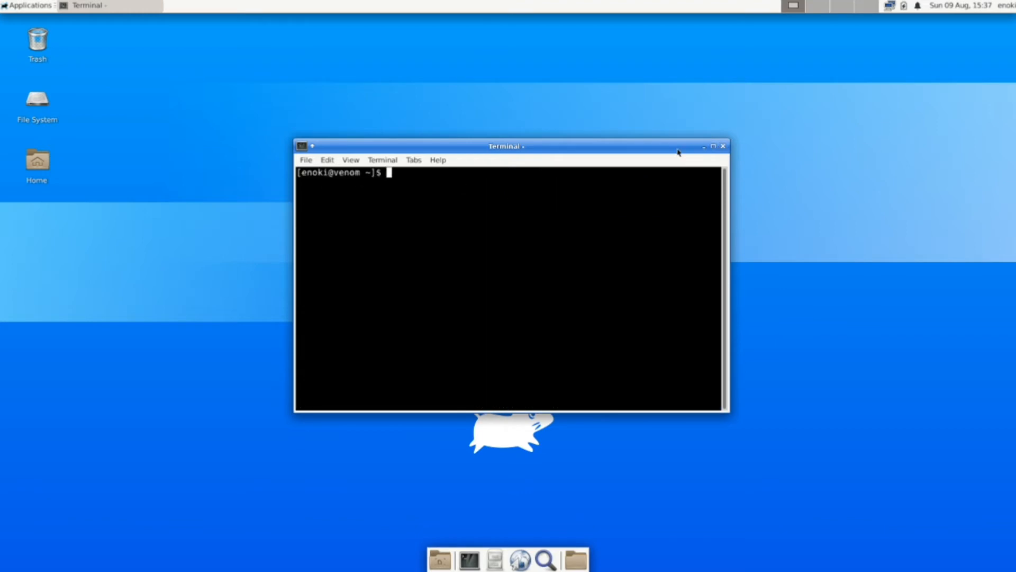
- Try to launch nano from the terminal, and clear the output
type("nano")
key("Return")
type("clear")
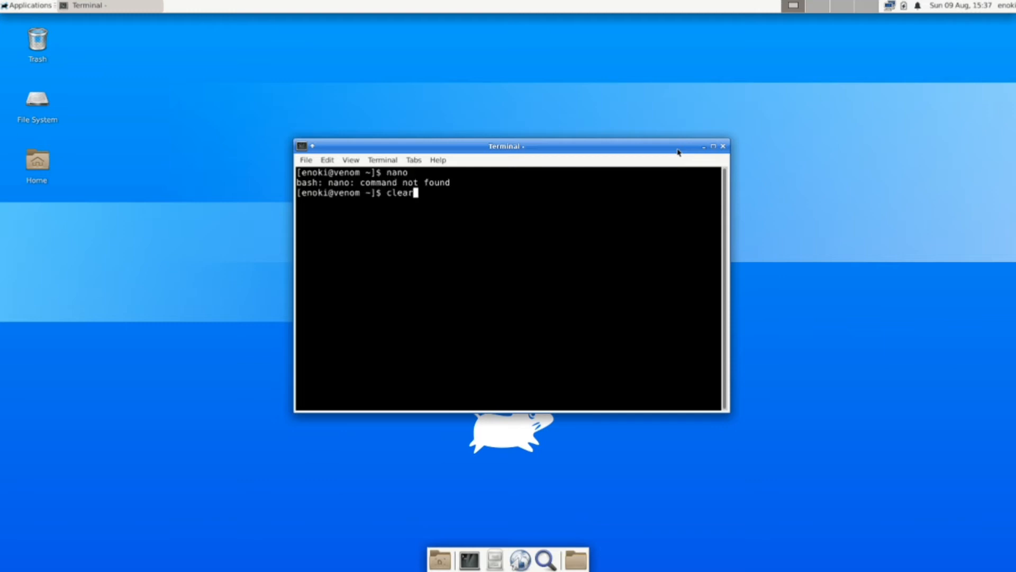
key("Return")
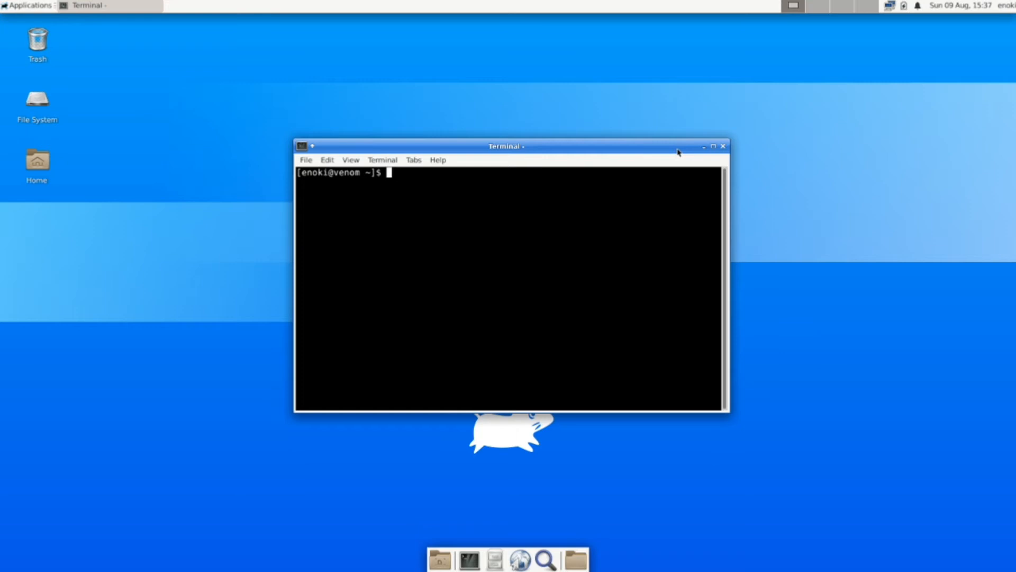
- Install the nano package with scratch using sudo, enter the account password and confirm the installation
type("sudo scratch install ")
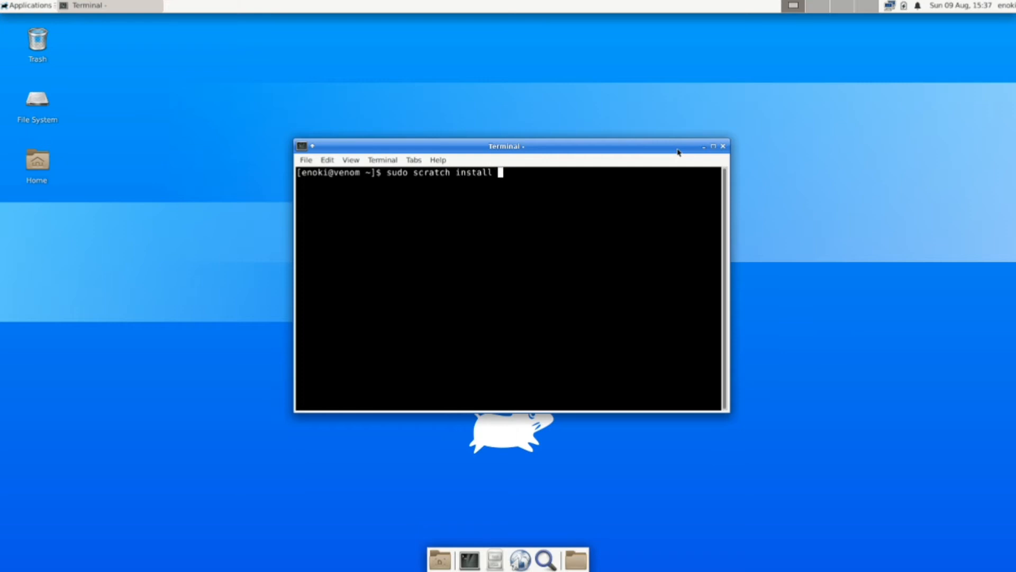
type("nano")
key("Return")
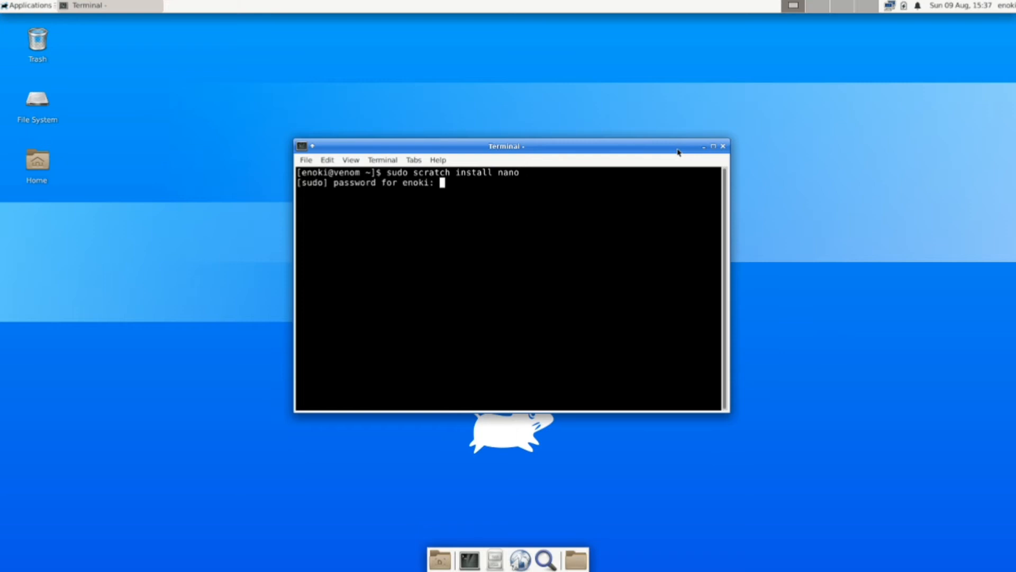
key("Return")
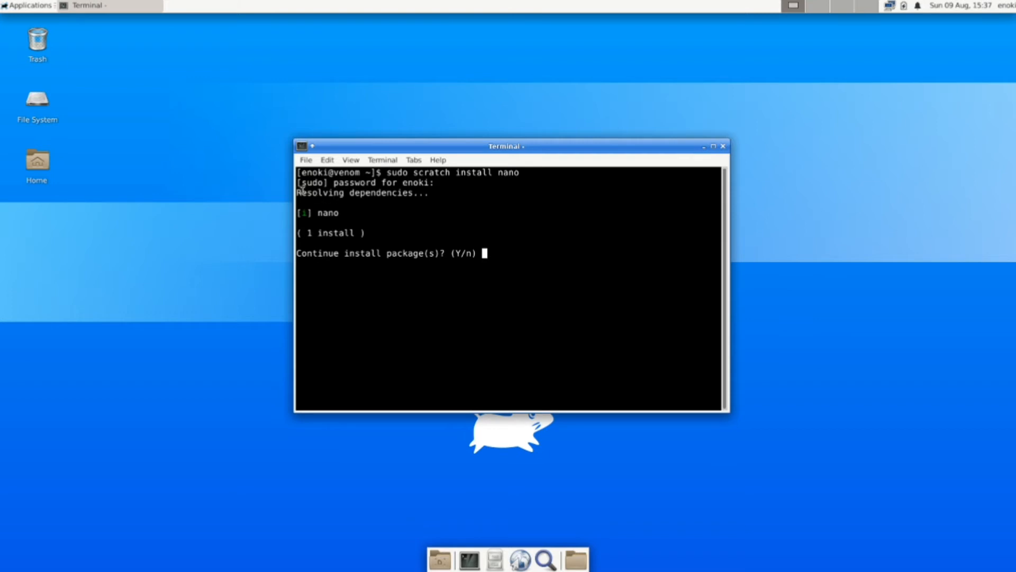
left_click_drag(295, 194, 281, 210)
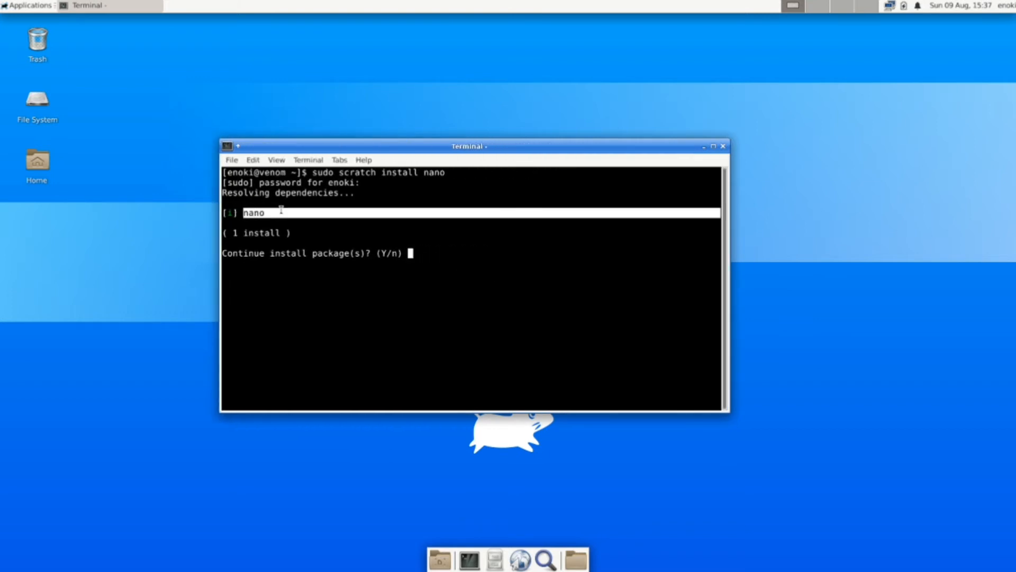
left_click(282, 212)
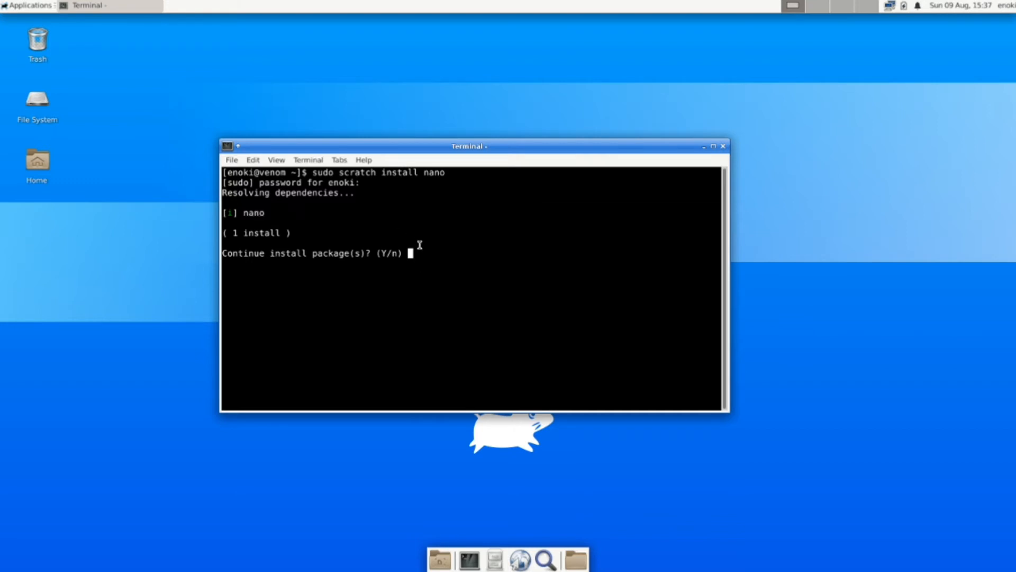
type("y")
key("Return")
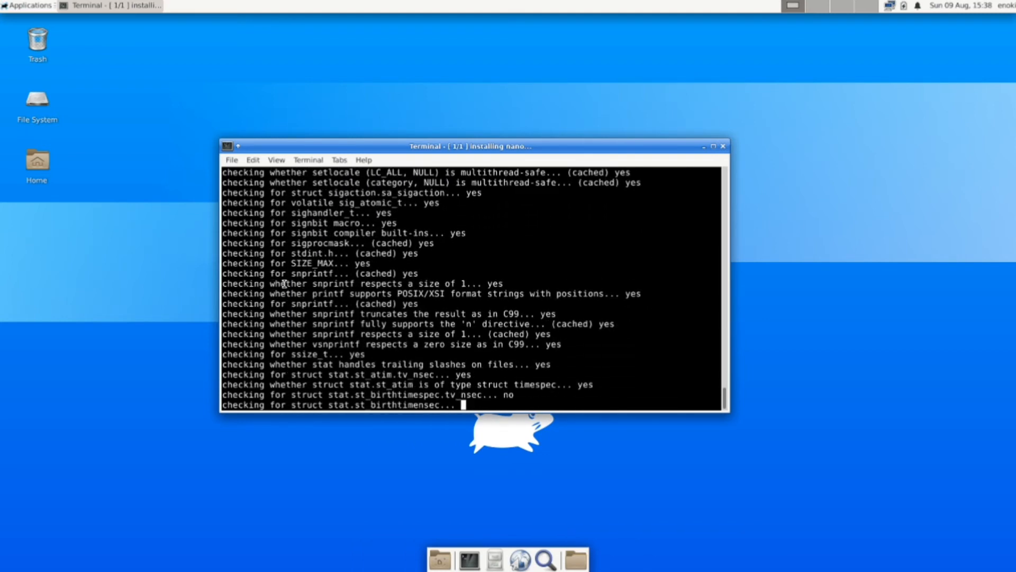
- Review nano's build and installation output in the terminal, and clear it
left_click_drag(425, 146, 469, 183)
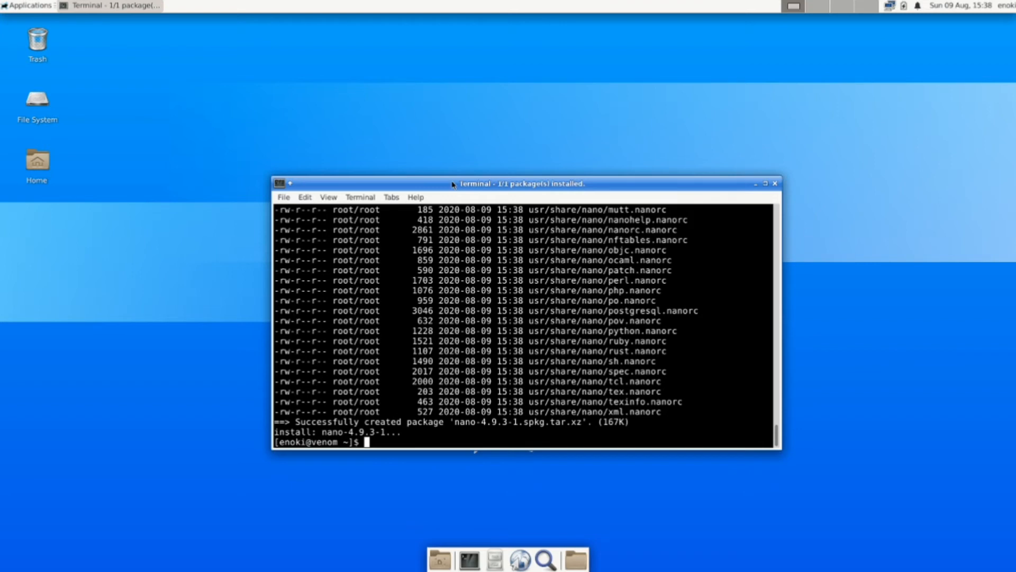
left_click_drag(452, 184, 414, 161)
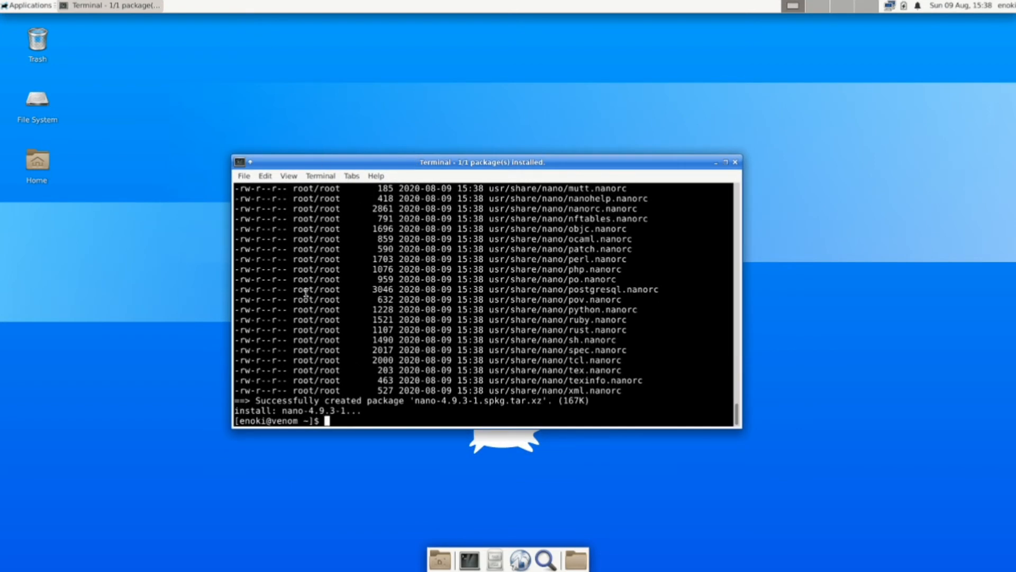
scroll(306, 292, "up", 20)
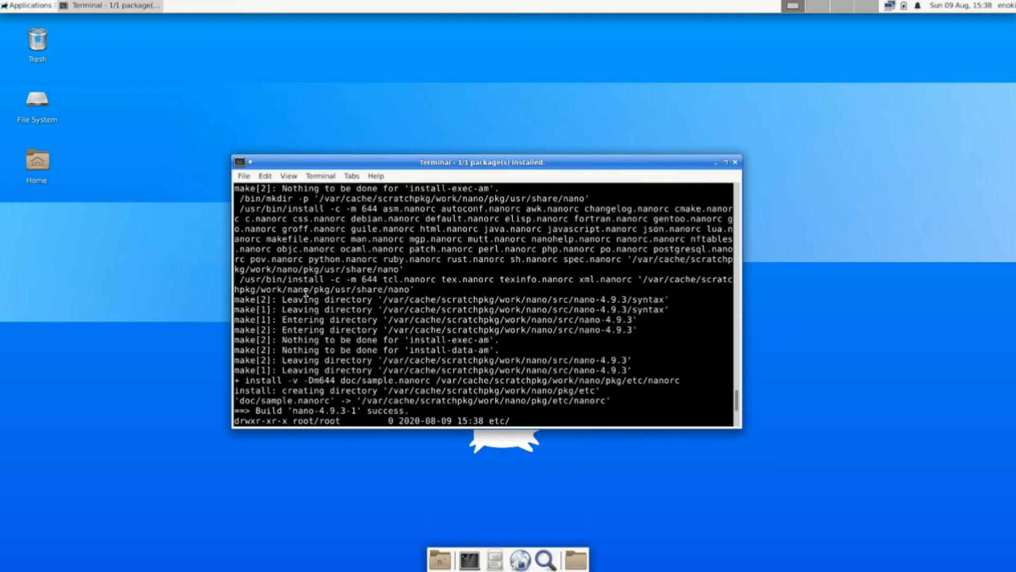
scroll(306, 292, "down", 15)
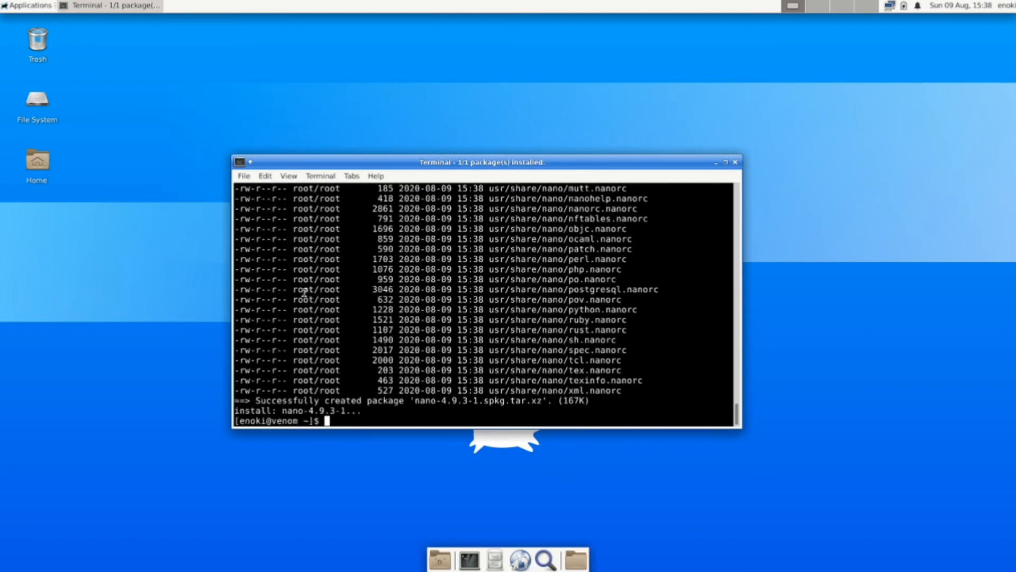
type("clear")
key("Return")
- Create the file ~/fuck.txt in nano with the text "oof", save it and exit the editor
type("nano ")
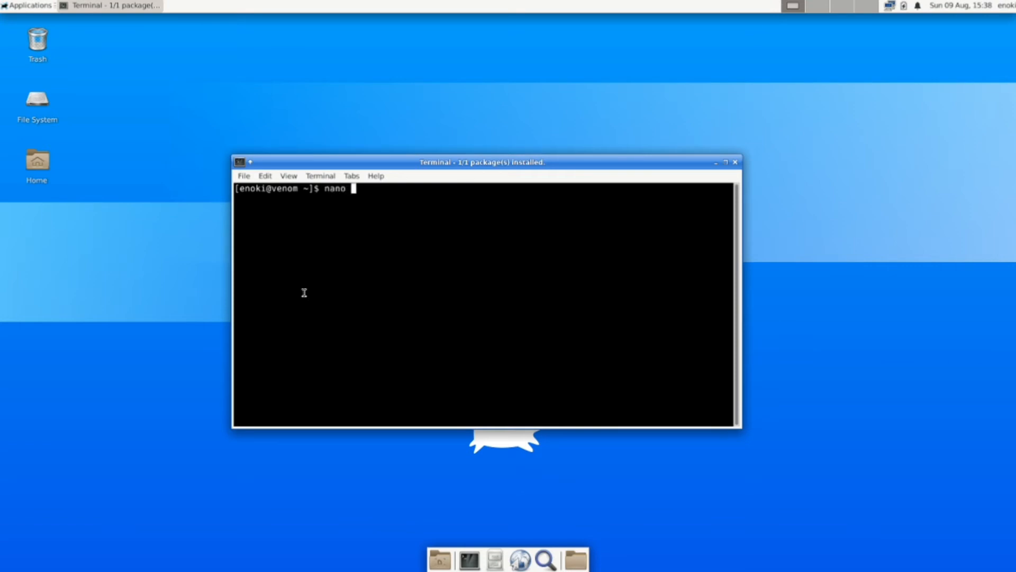
type("~/fuck.txt")
key("Return")
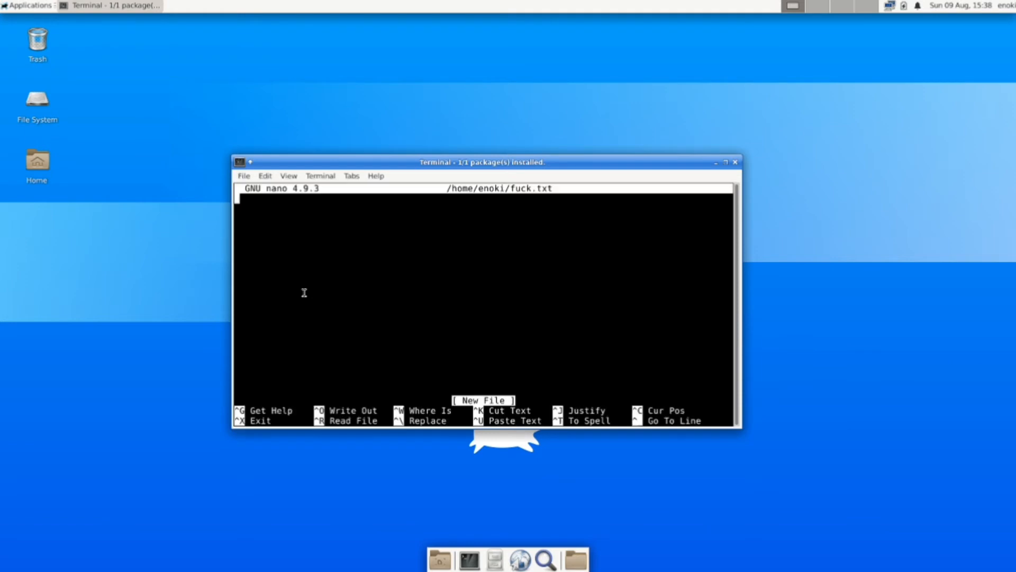
type("oof0")
key("BackSpace")
key("ctrl+o")
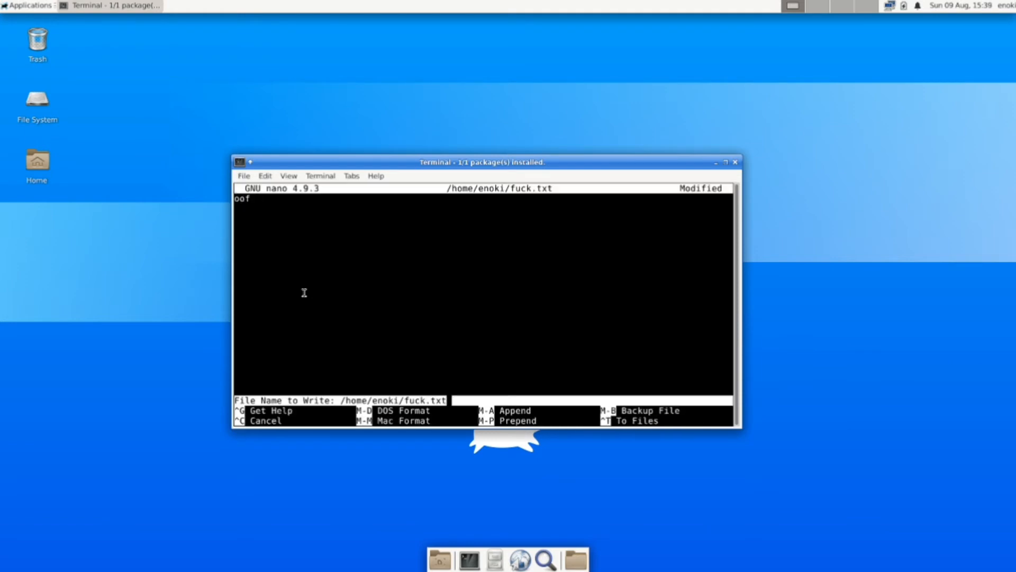
key("Return")
key("ctrl+x")
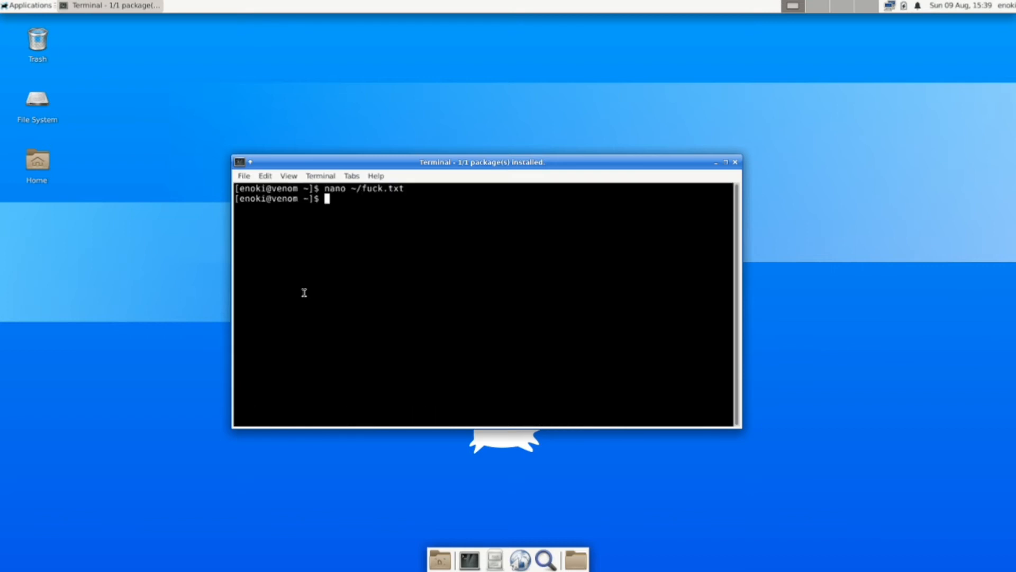
- List the home directory's contents to check for fuck.txt, clear the output and close the terminal
type("ls")
key("Return")
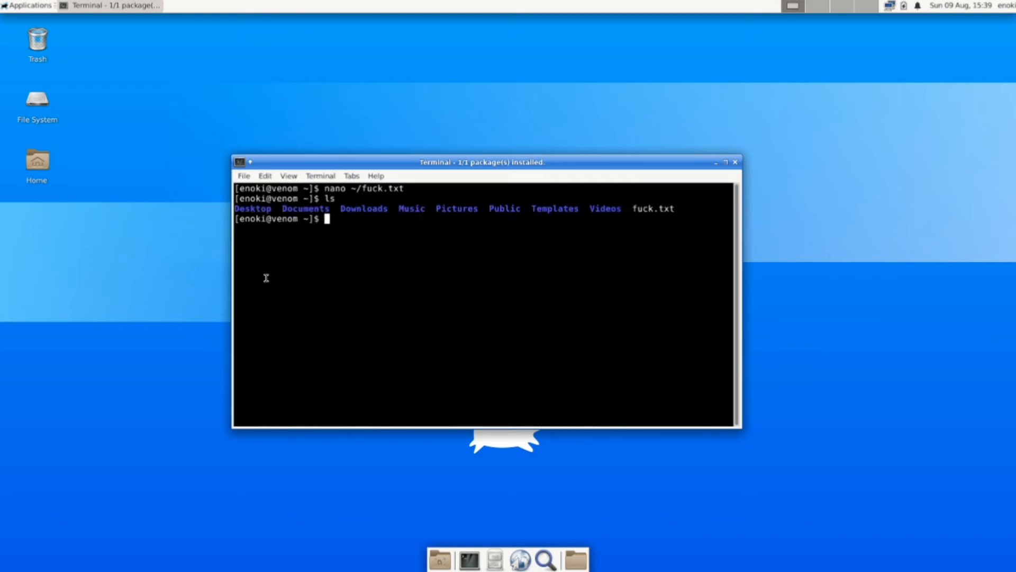
left_click_drag(630, 209, 681, 208)
left_click(680, 233)
type("clear")
key("Return")
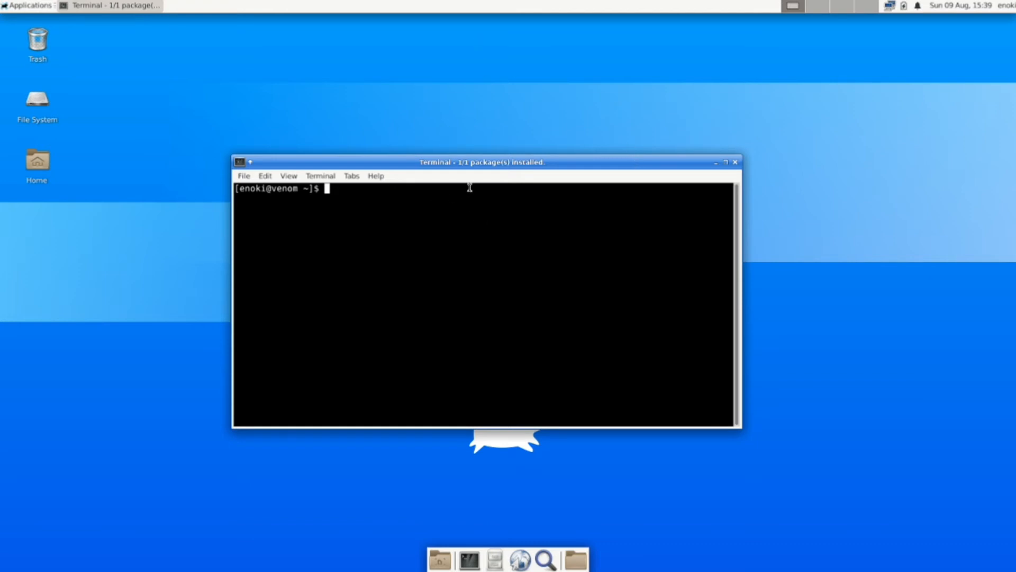
left_click_drag(460, 165, 481, 157)
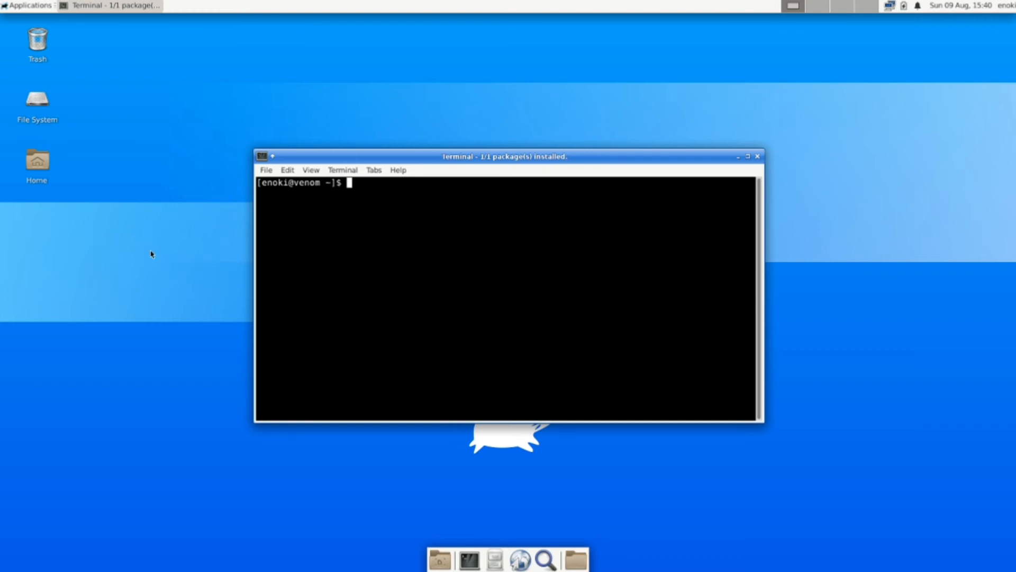
left_click(758, 157)
- Open the Appearance settings and compare the Adwaita and GNOME icon themes, ending on GNOME
left_click(3, 4)
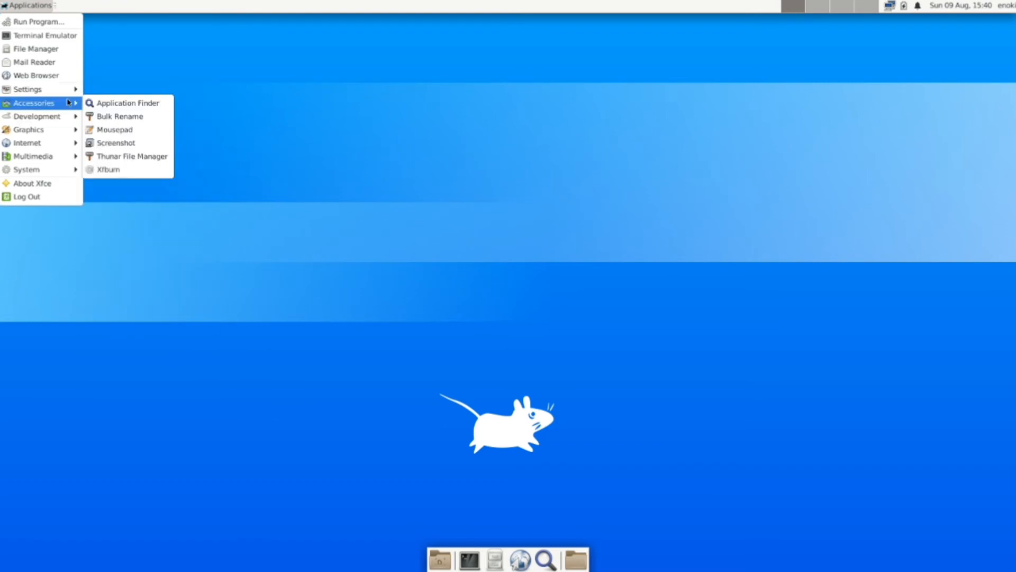
mouse_move(53, 89)
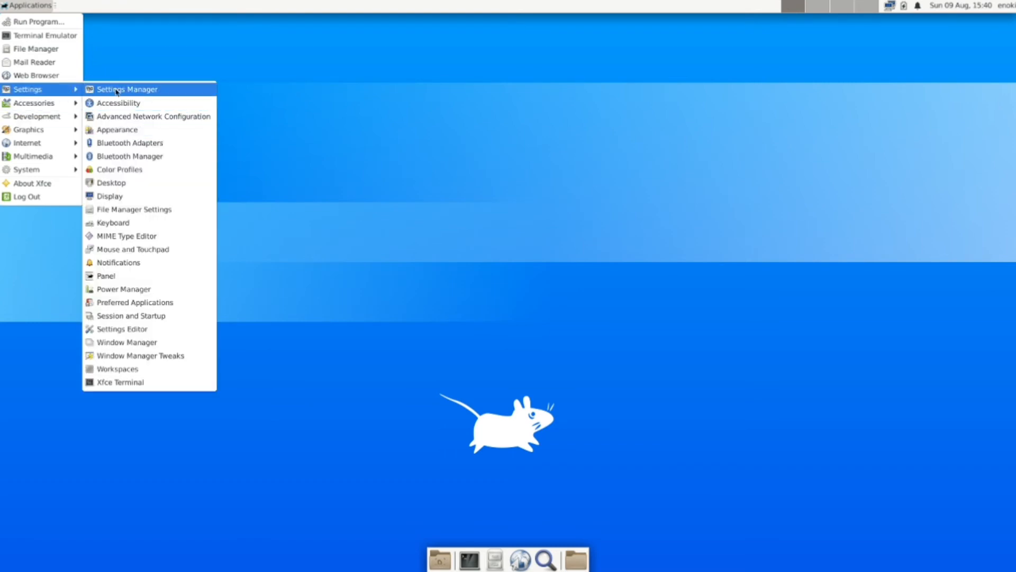
left_click(112, 129)
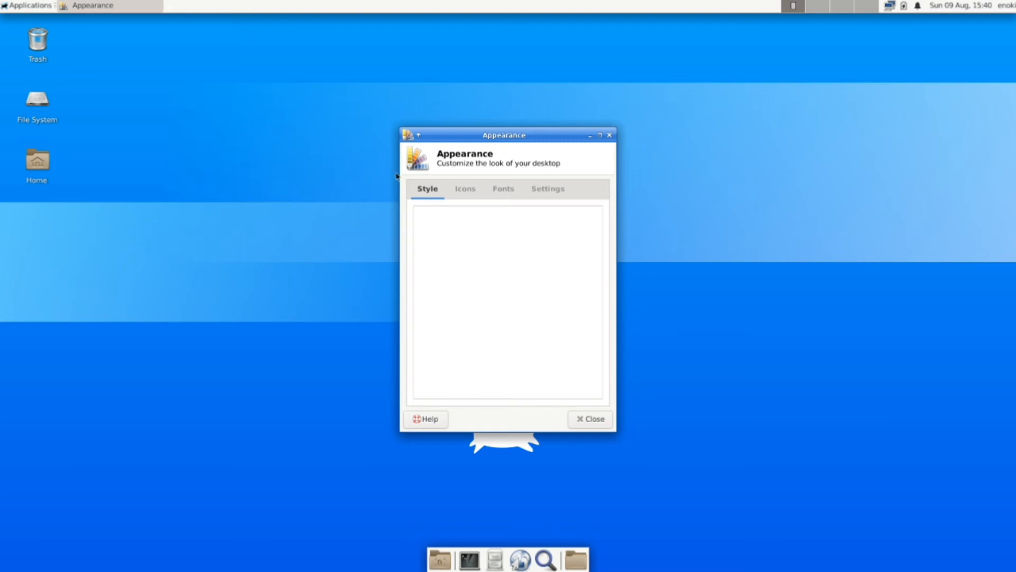
left_click(460, 191)
left_click(450, 217)
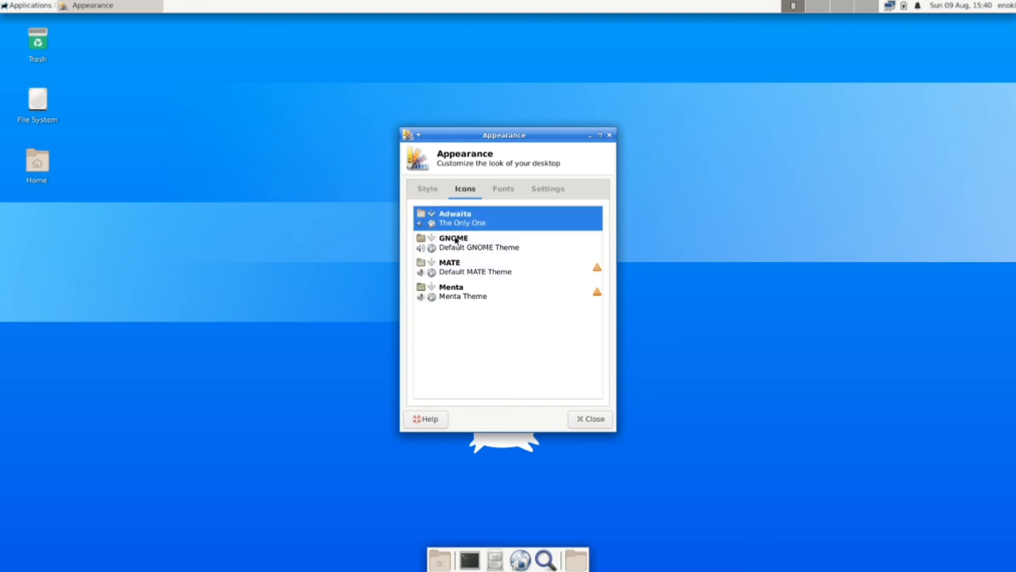
left_click(456, 239)
left_click(446, 223)
left_click(471, 240)
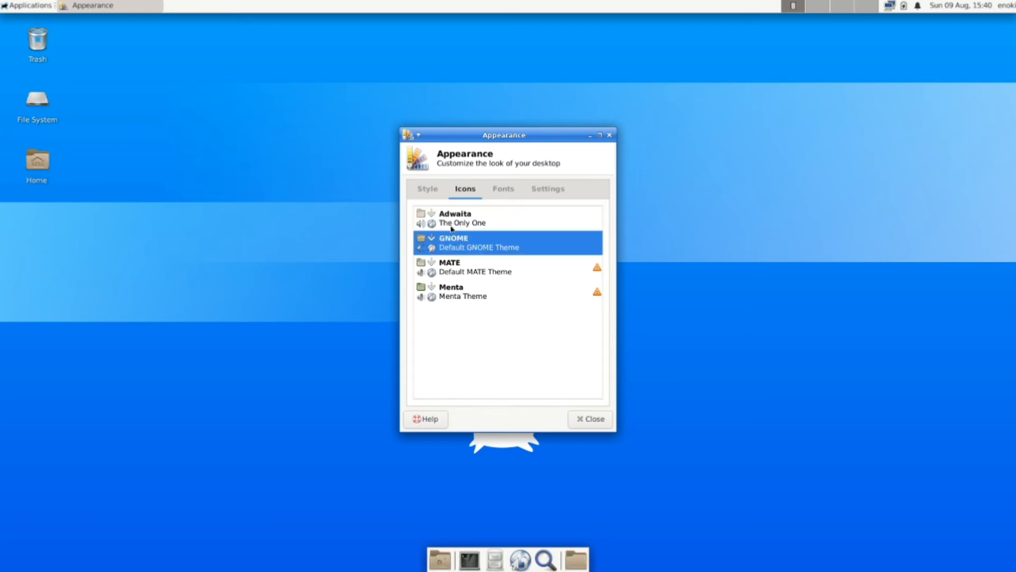
- Preview the MATE, Menta and Adwaita icon themes, and set the icon theme back to GNOME
left_click(460, 273)
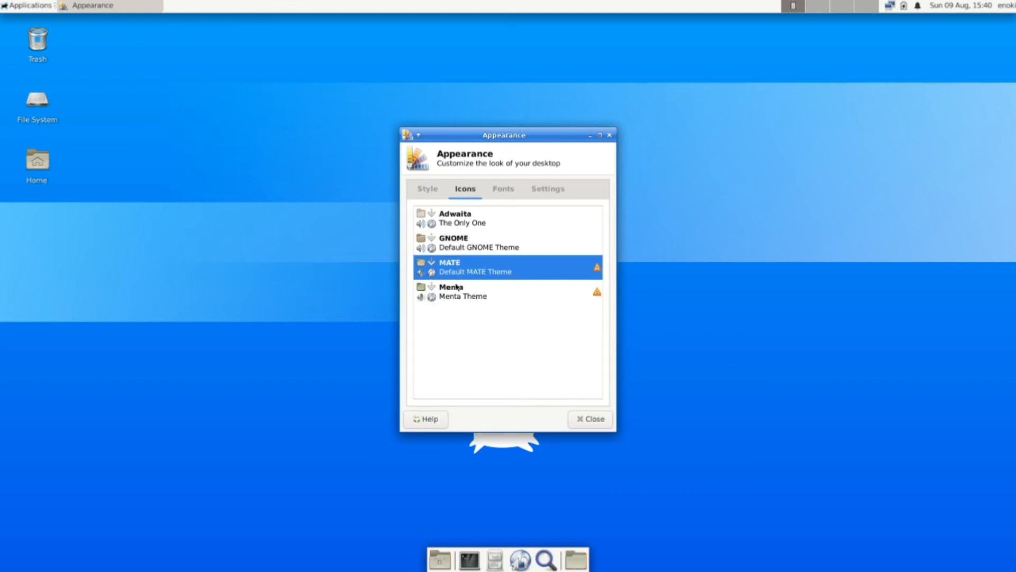
left_click(460, 286)
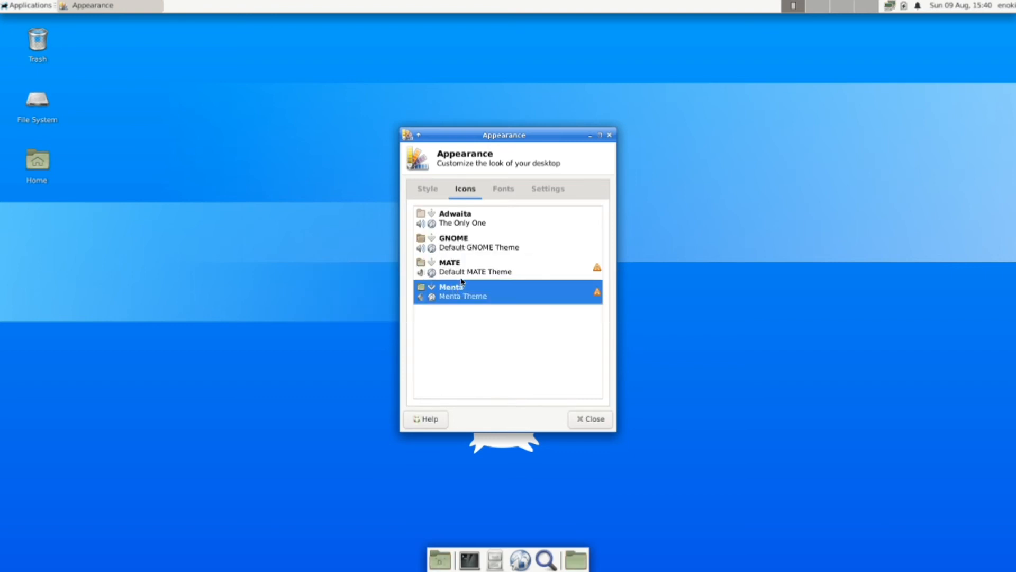
left_click(461, 278)
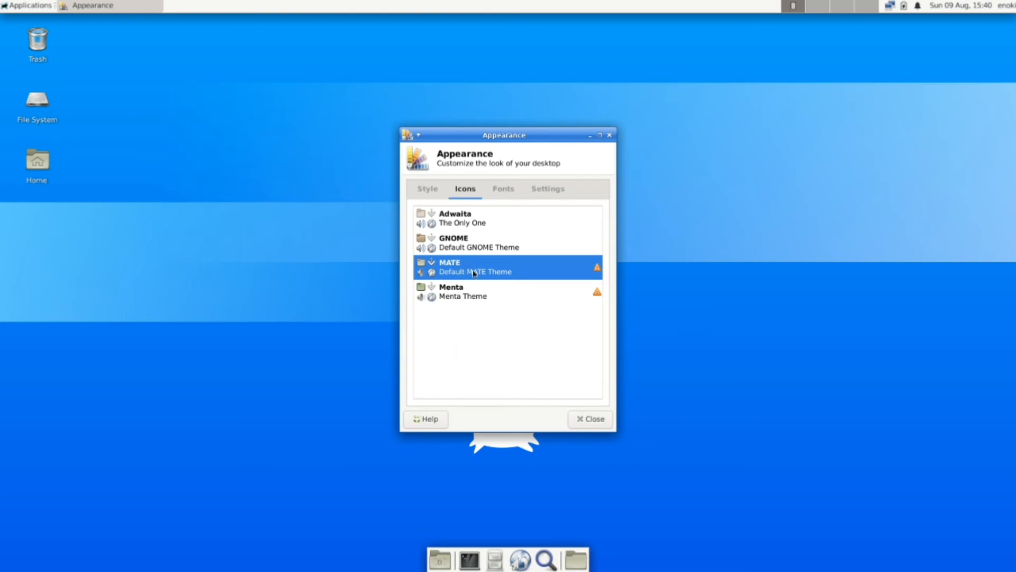
left_click(462, 288)
left_click(469, 239)
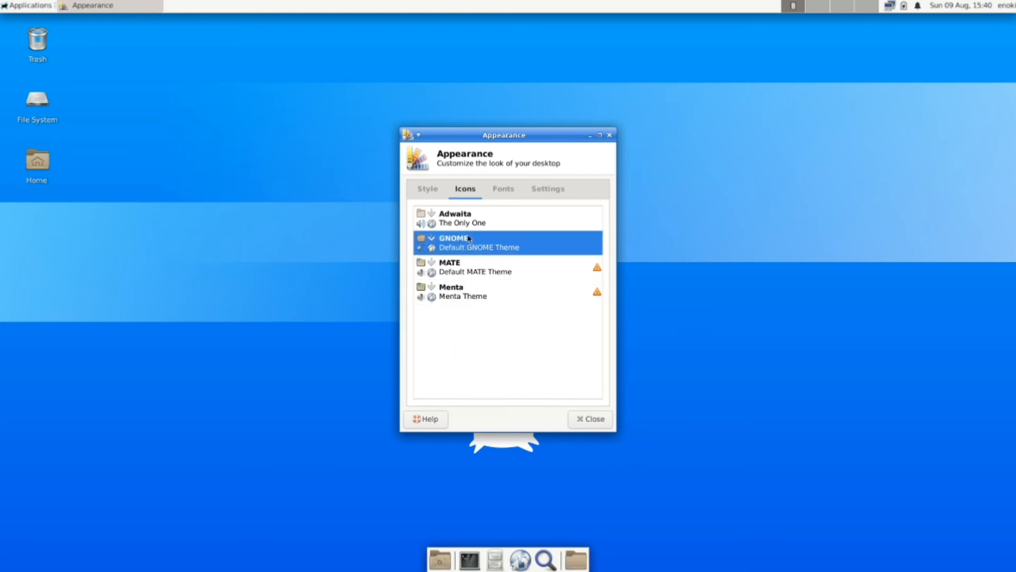
left_click(470, 219)
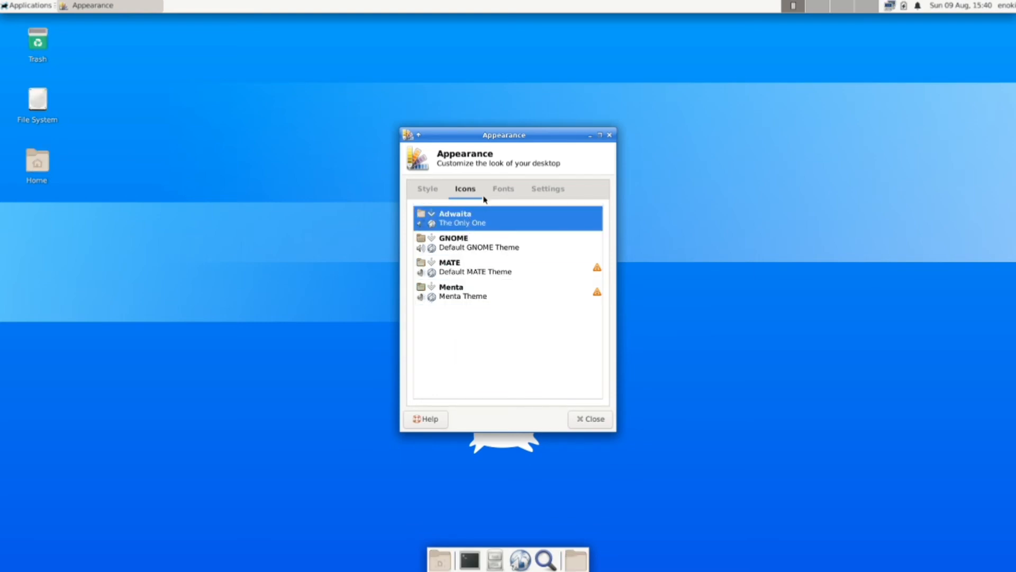
left_click(474, 241)
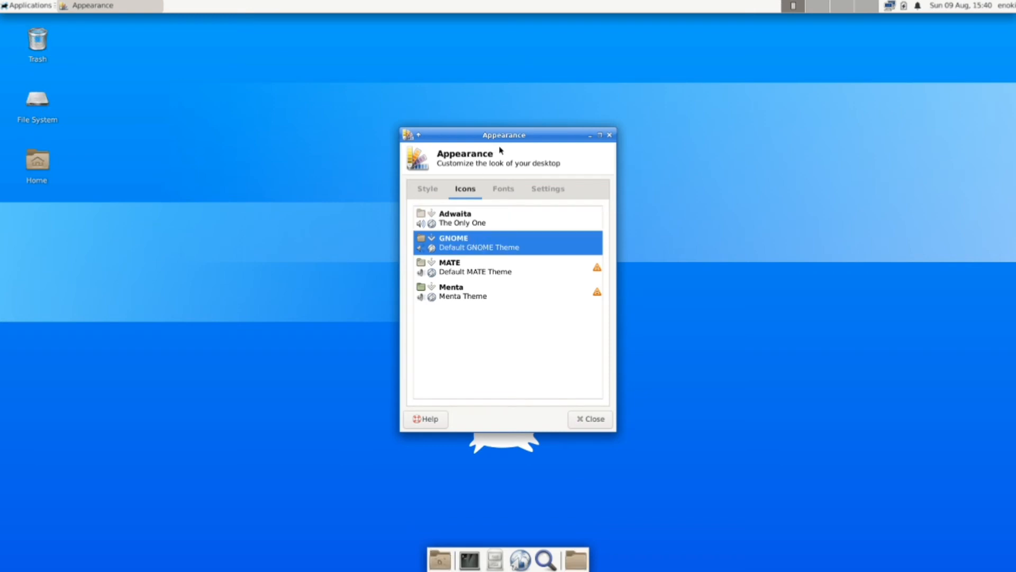
- View the font, general settings and style options in Appearance, and close the dialog
left_click(496, 190)
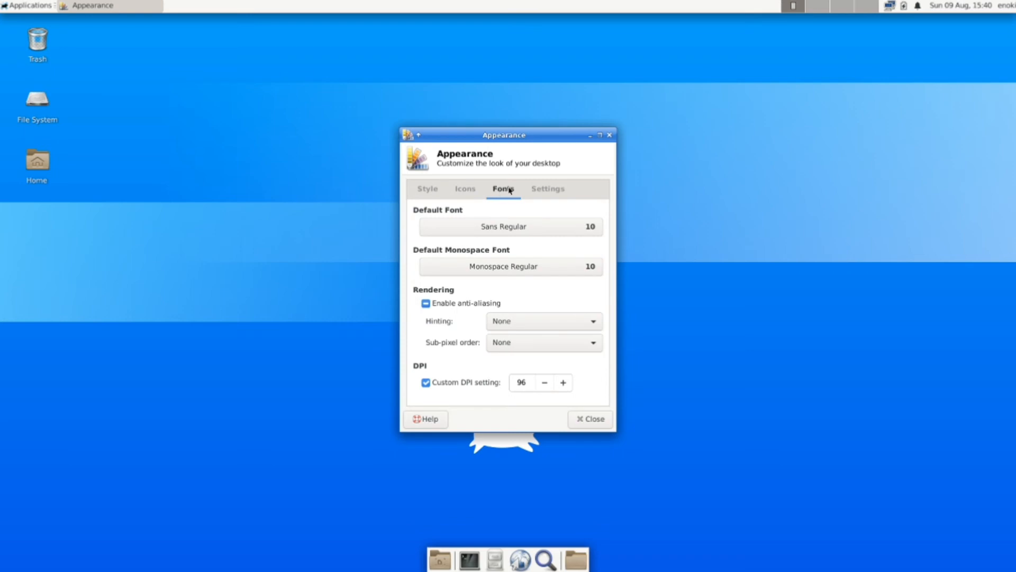
left_click(546, 189)
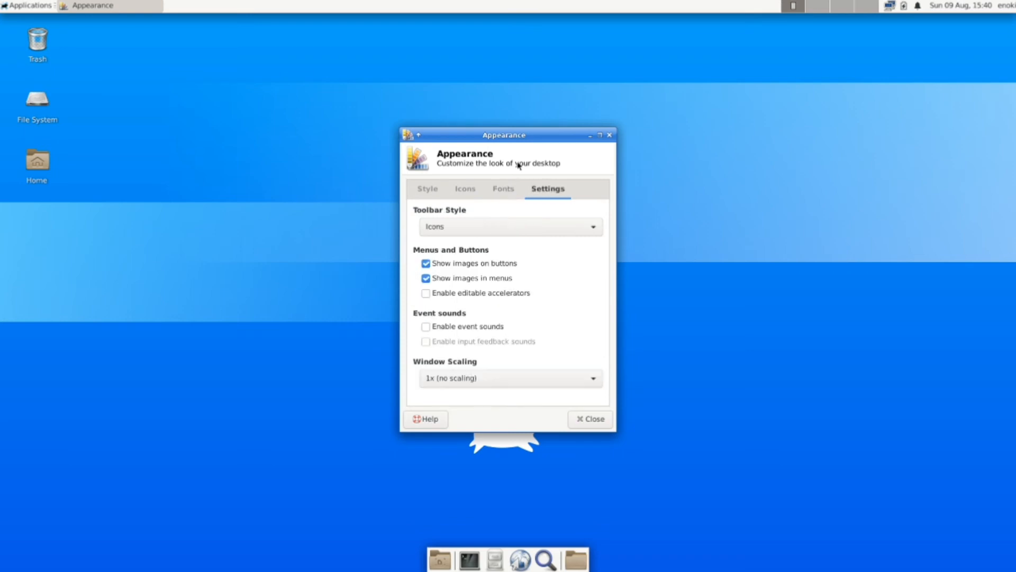
left_click(425, 189)
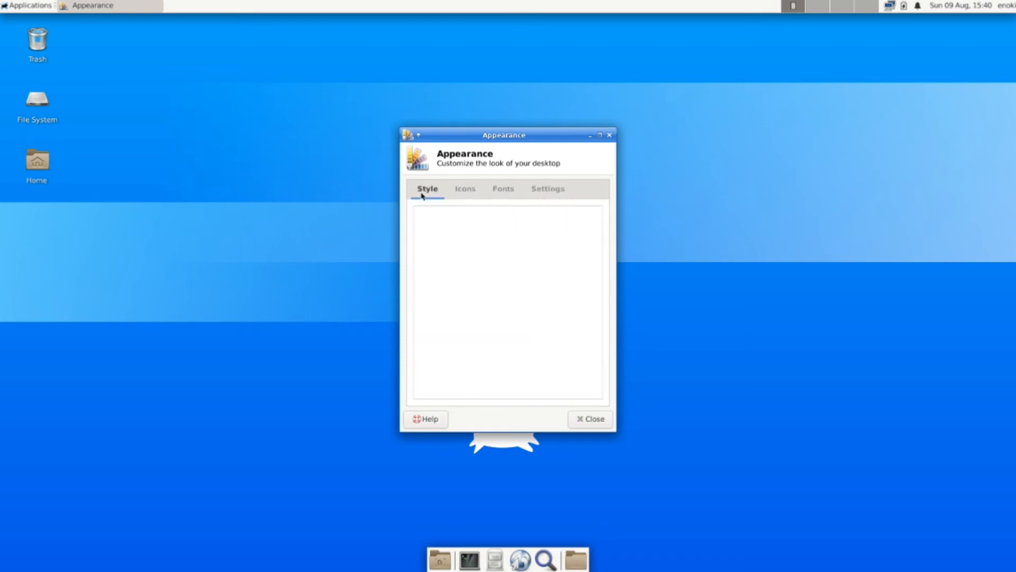
left_click(587, 419)
- Open the Window Manager settings and preview the Default, Daloa, Default-hdpi and Default-xhdpi window themes
left_click(21, 5)
mouse_move(39, 90)
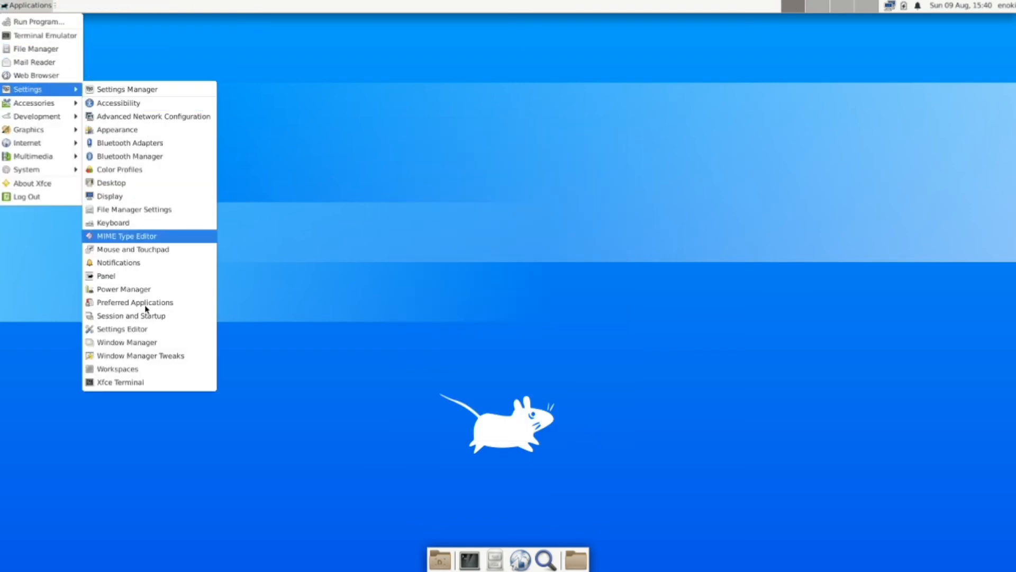
left_click(192, 338)
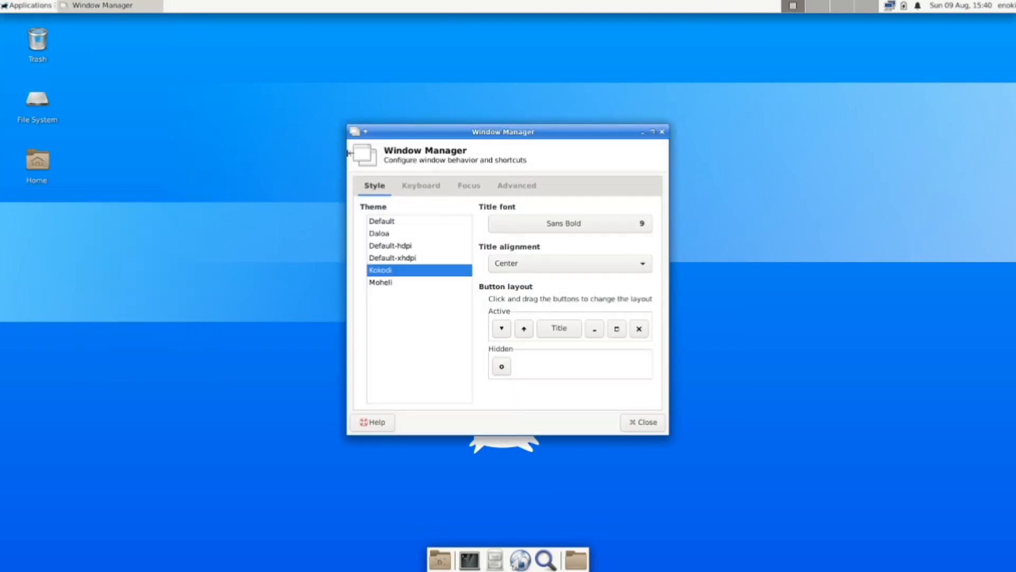
left_click(400, 222)
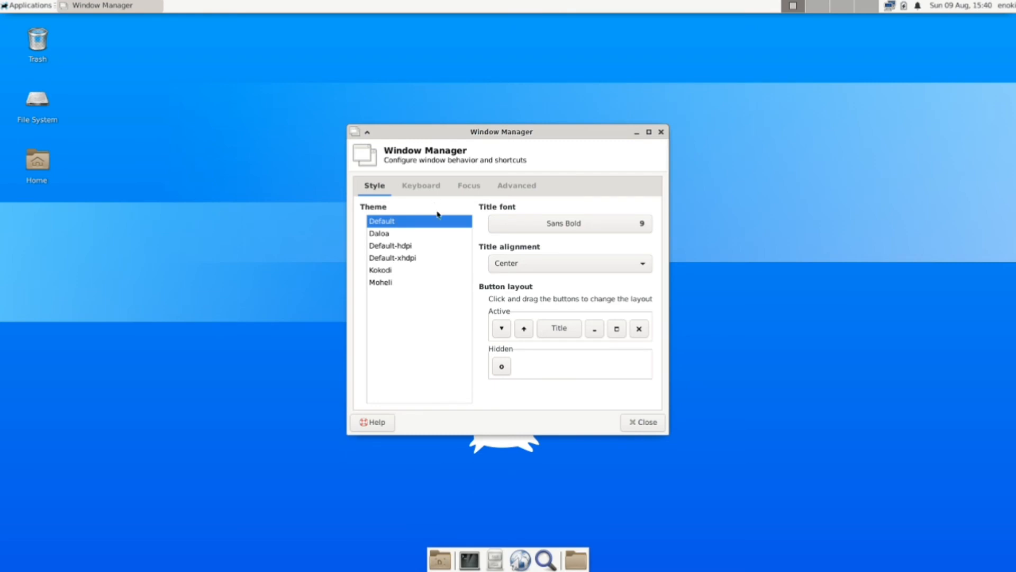
left_click(399, 236)
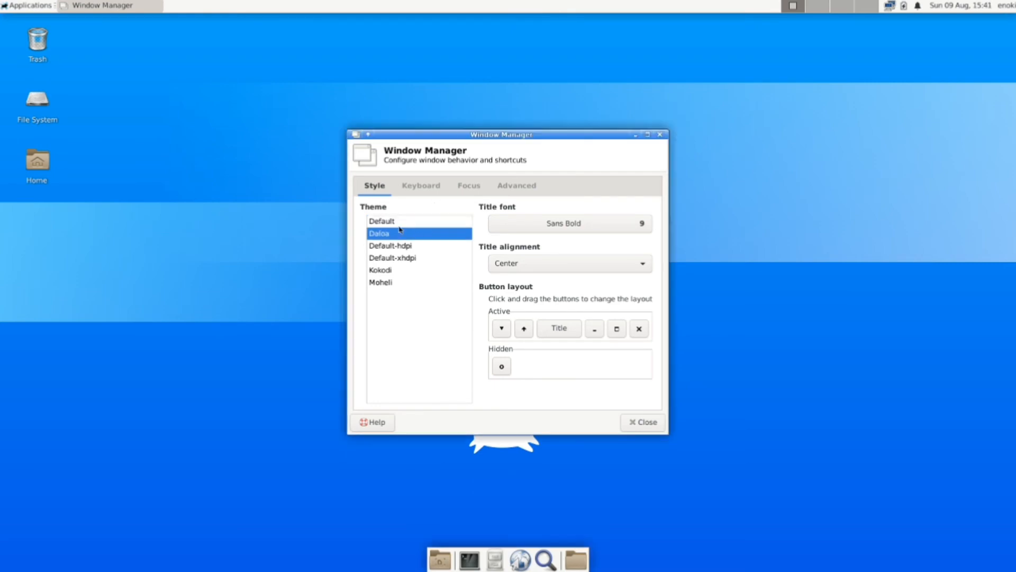
left_click(402, 247)
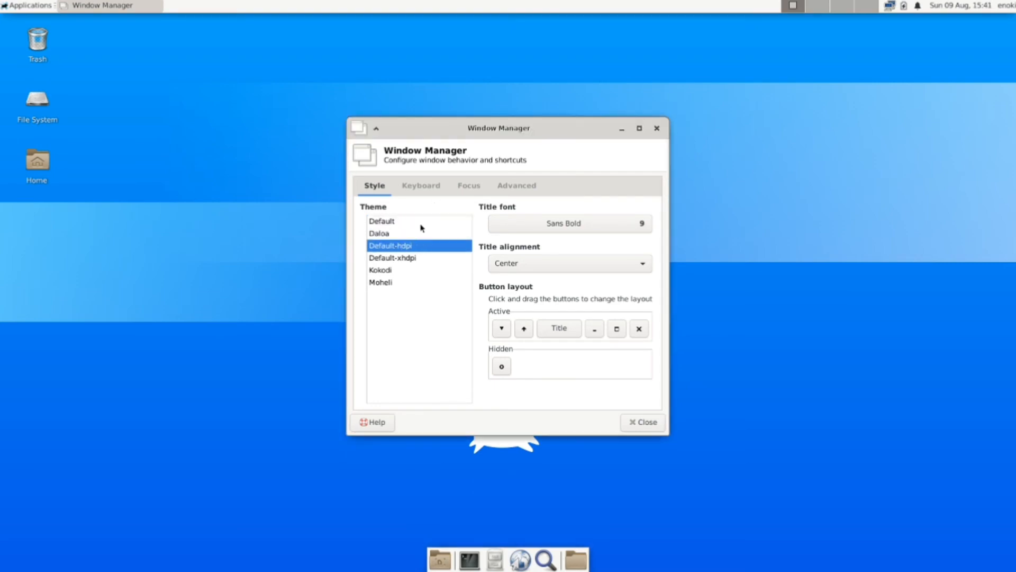
left_click(386, 259)
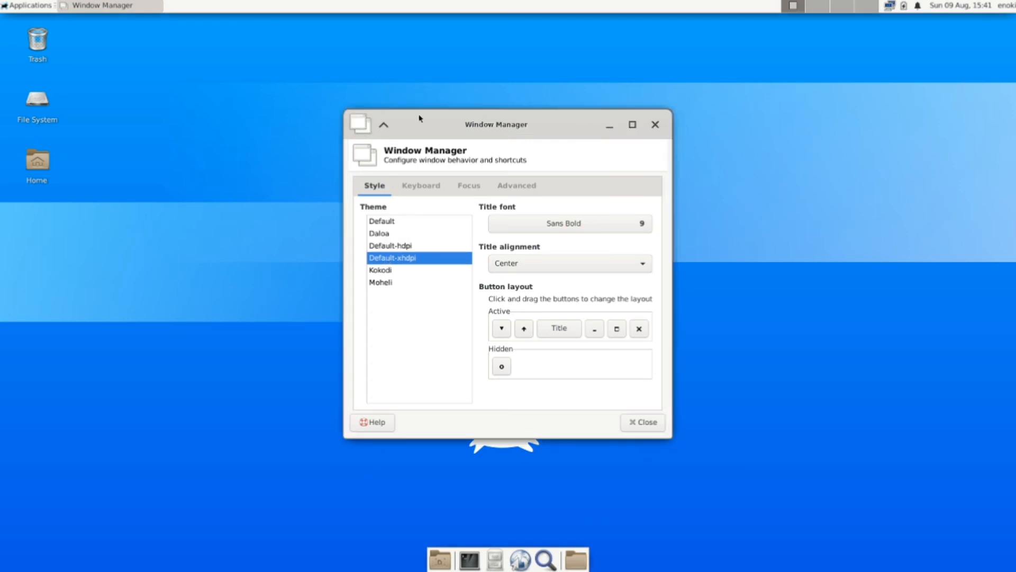
left_click(390, 121)
left_click(389, 121)
- Compare the Kokodi and Moheli window themes, set the theme back to Kokodi, and close the Window Manager settings
left_click(388, 276)
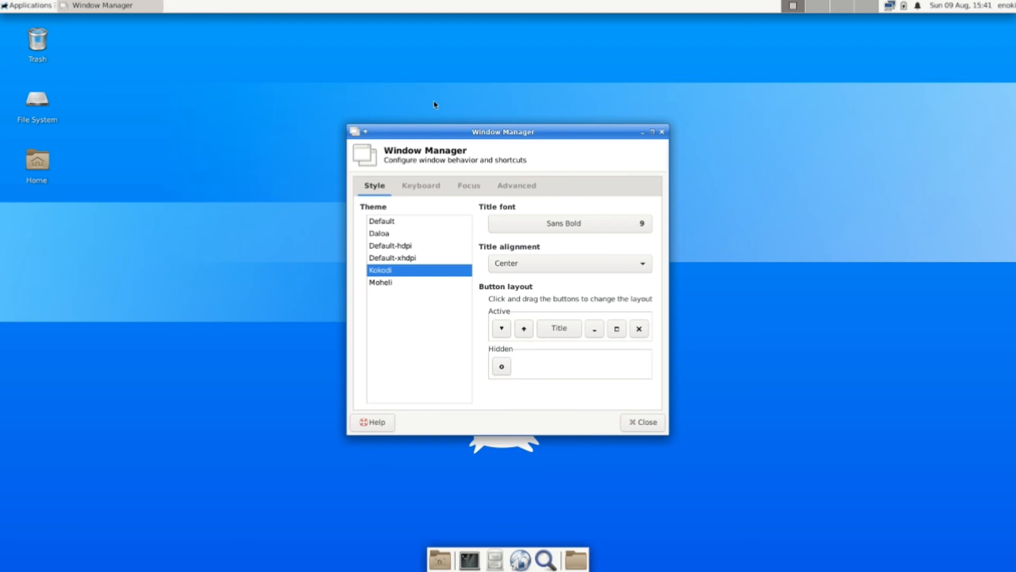
mouse_move(496, 131)
left_mouse_down()
mouse_move(475, 102)
mouse_move(515, 97)
mouse_move(503, 118)
left_mouse_up()
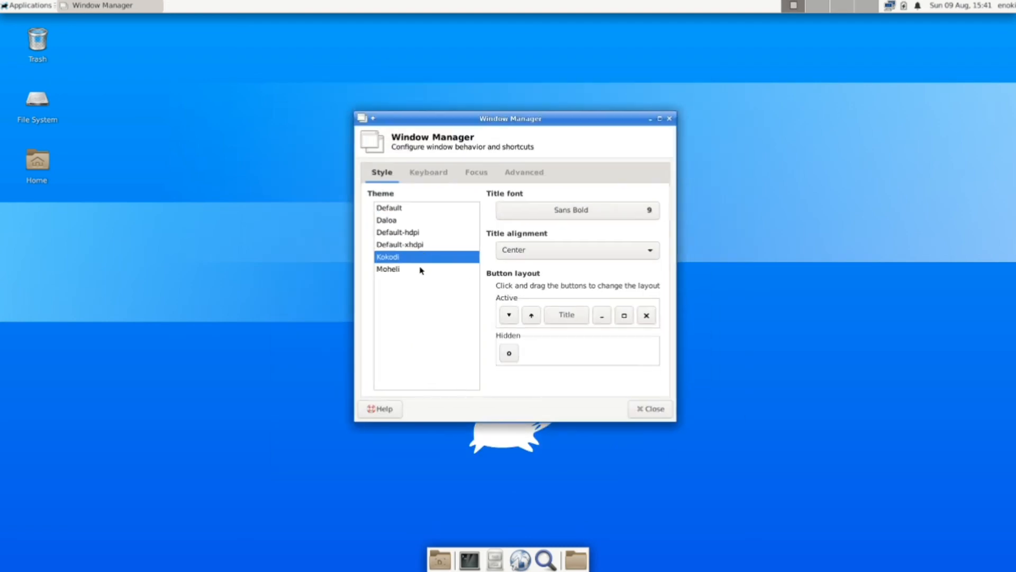
left_click(420, 269)
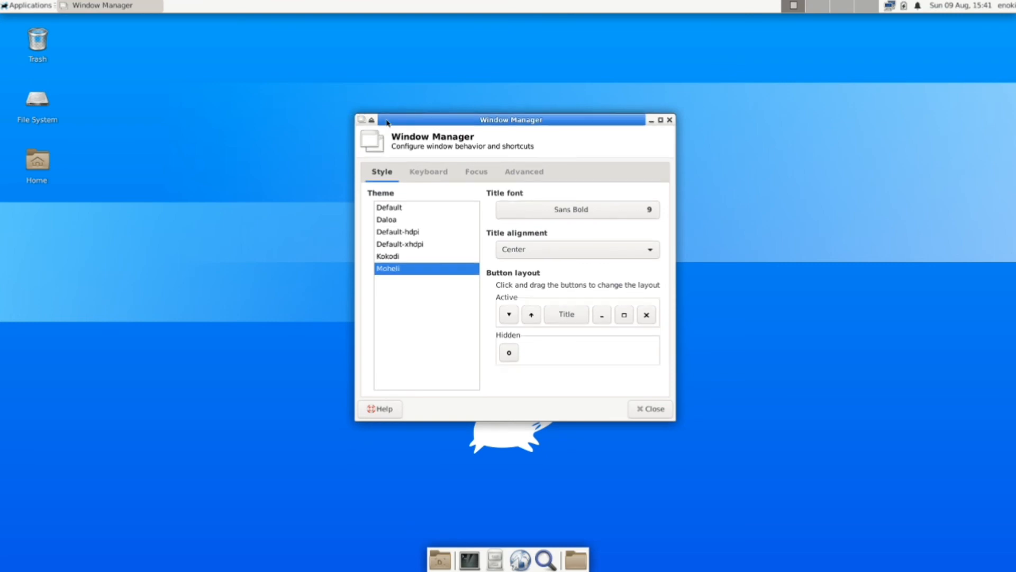
left_click_drag(391, 117, 427, 165)
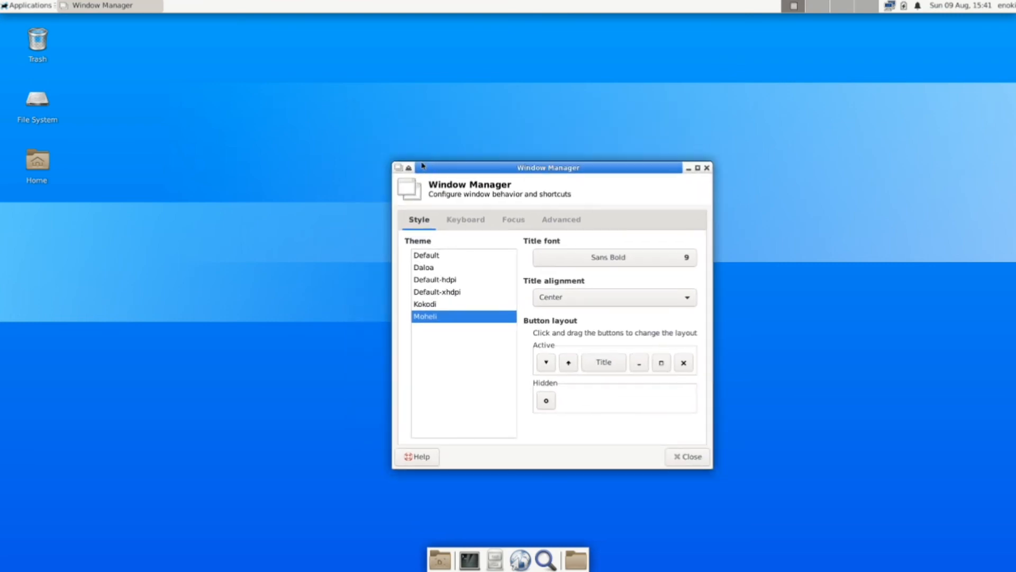
left_click(431, 306)
left_click_drag(462, 171, 434, 127)
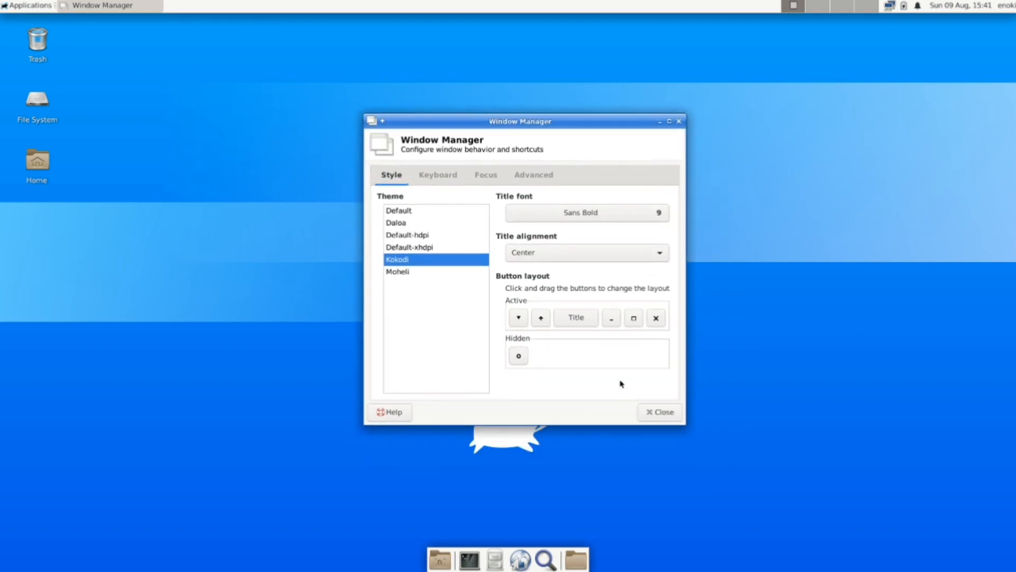
left_click(658, 414)
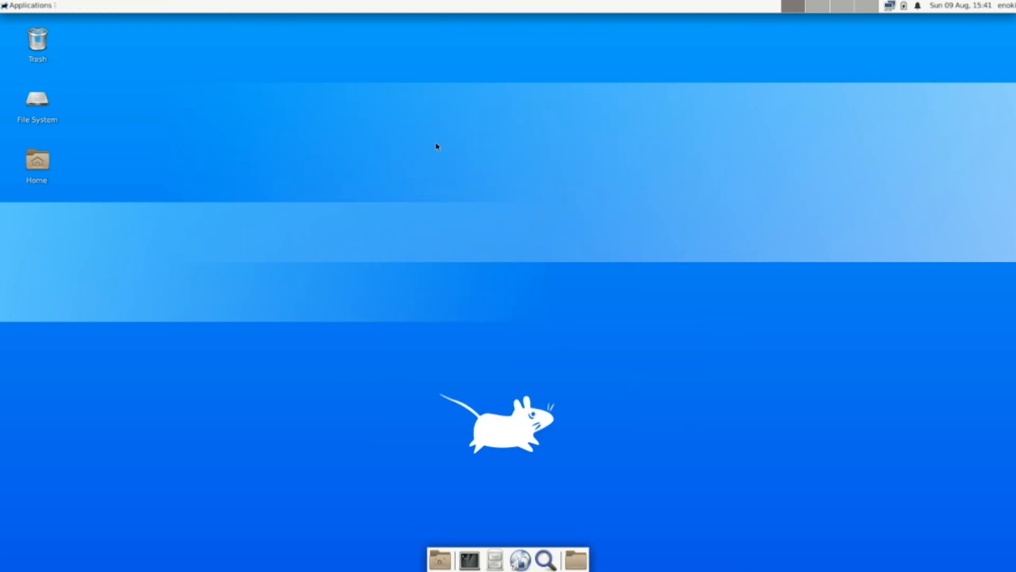
- Log out of the current Xfce session to return to the login screen
left_click(19, 5)
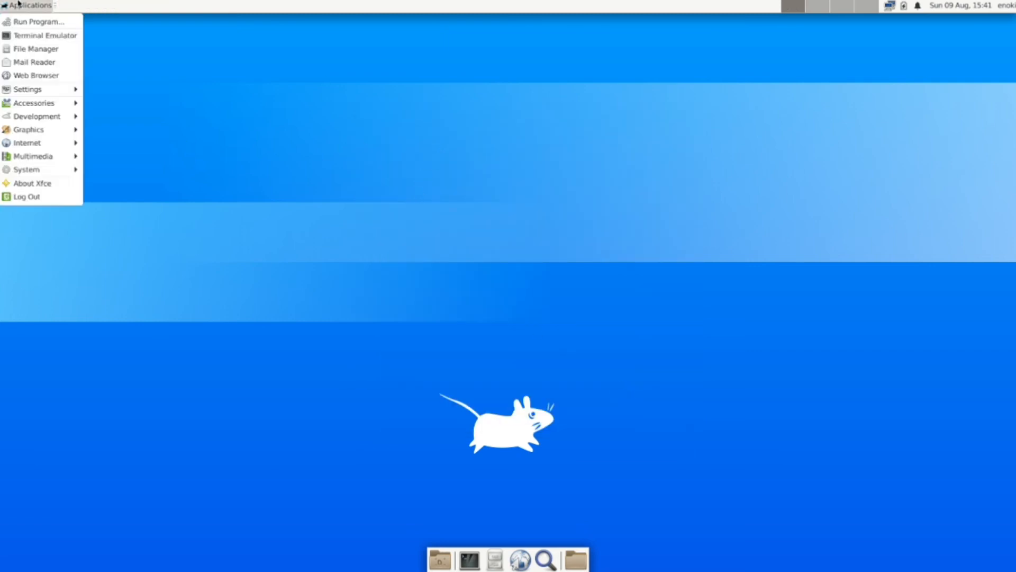
left_click(25, 198)
left_click(454, 274)
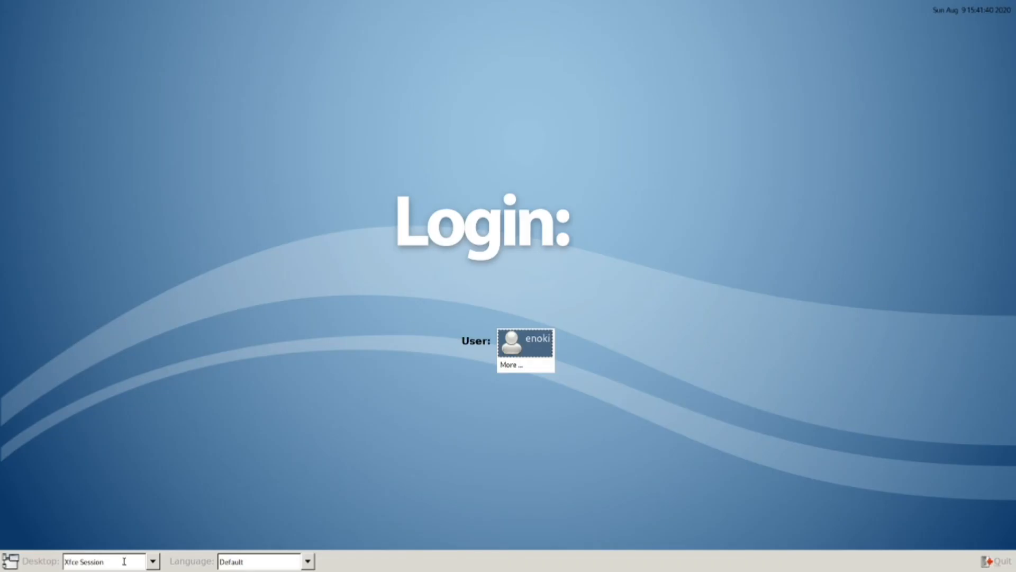
- Choose the Openbox desktop session and log in to the listed user account with its password
left_click(152, 561)
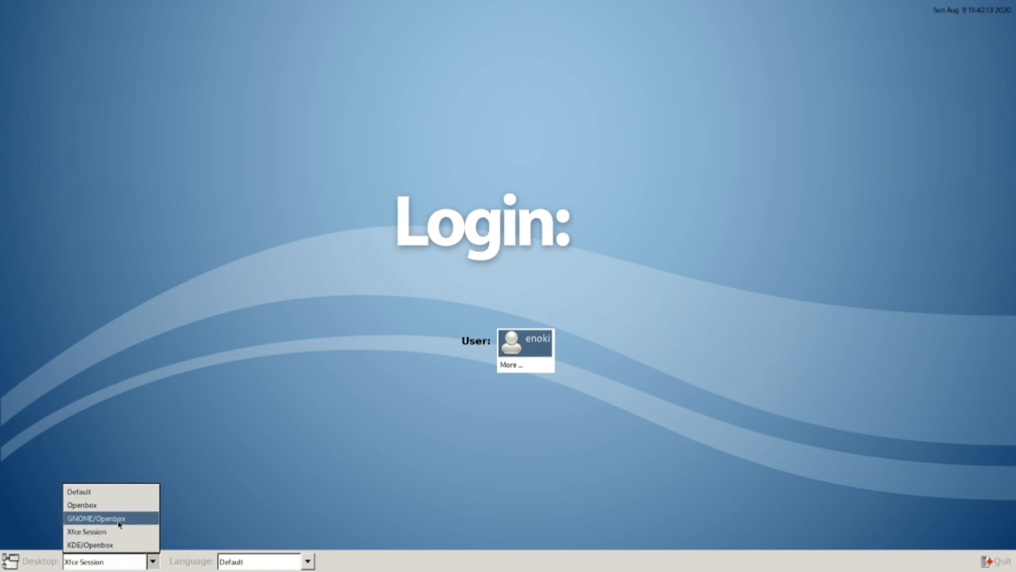
left_click(107, 507)
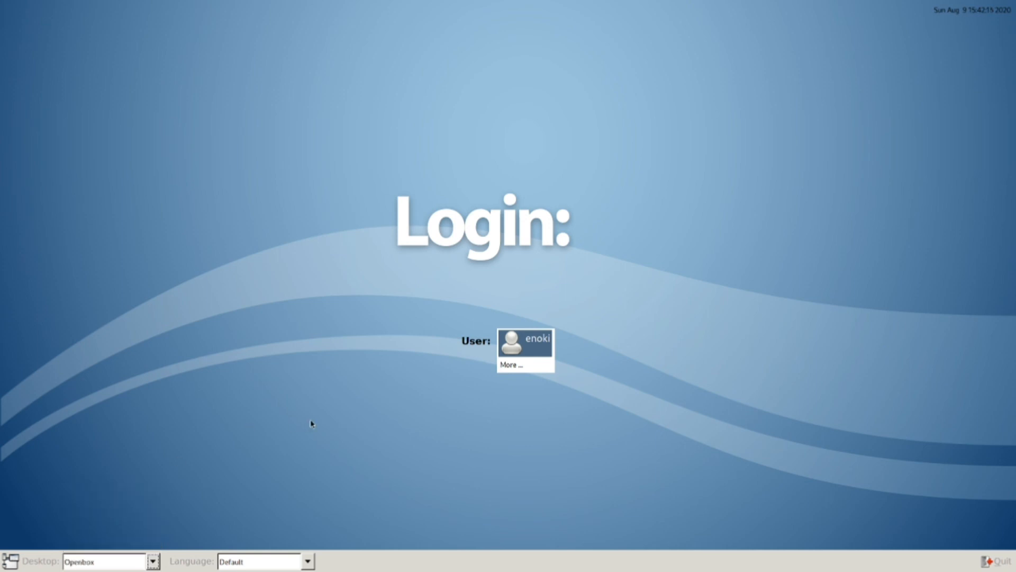
left_click(526, 344)
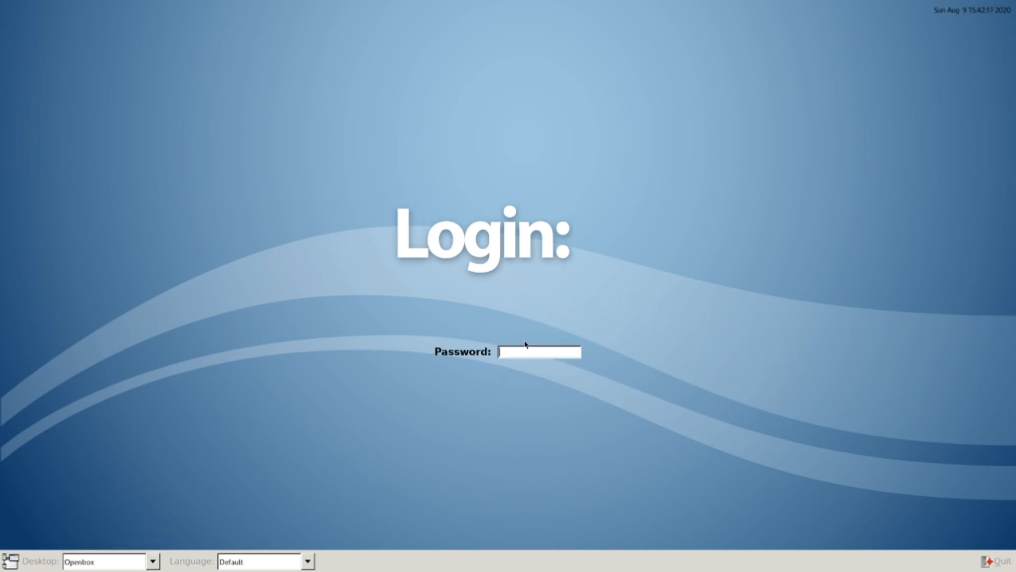
key("Return")
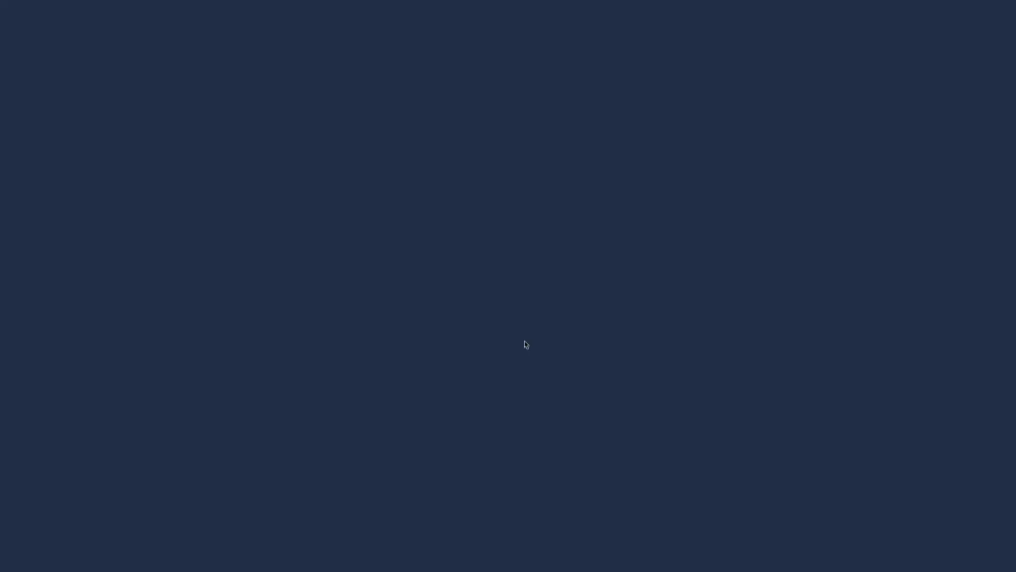
- Browse the Openbox desktop menu's application categories, including Editors and Internet, and dismiss the menu
right_click(526, 344)
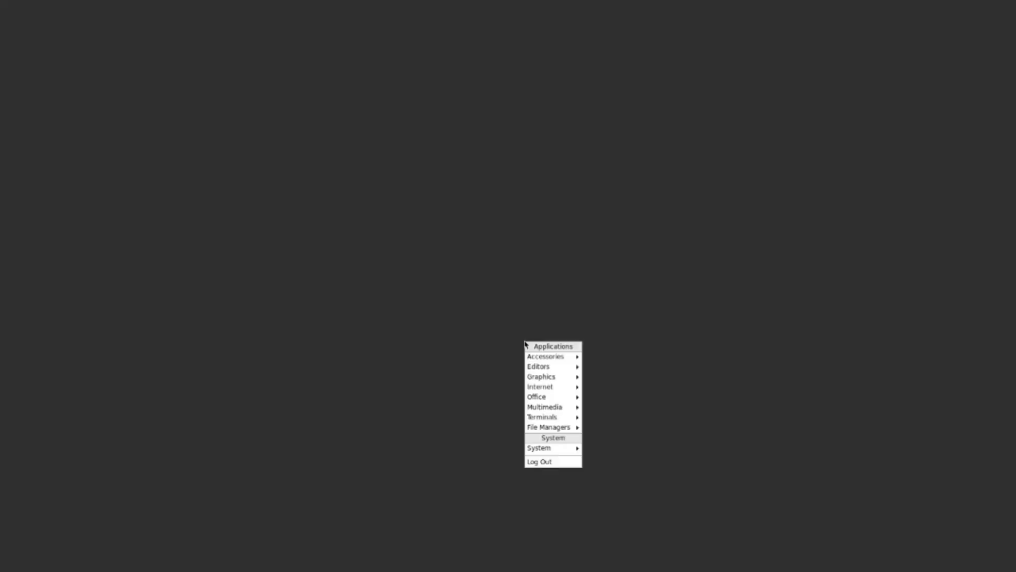
mouse_move(561, 367)
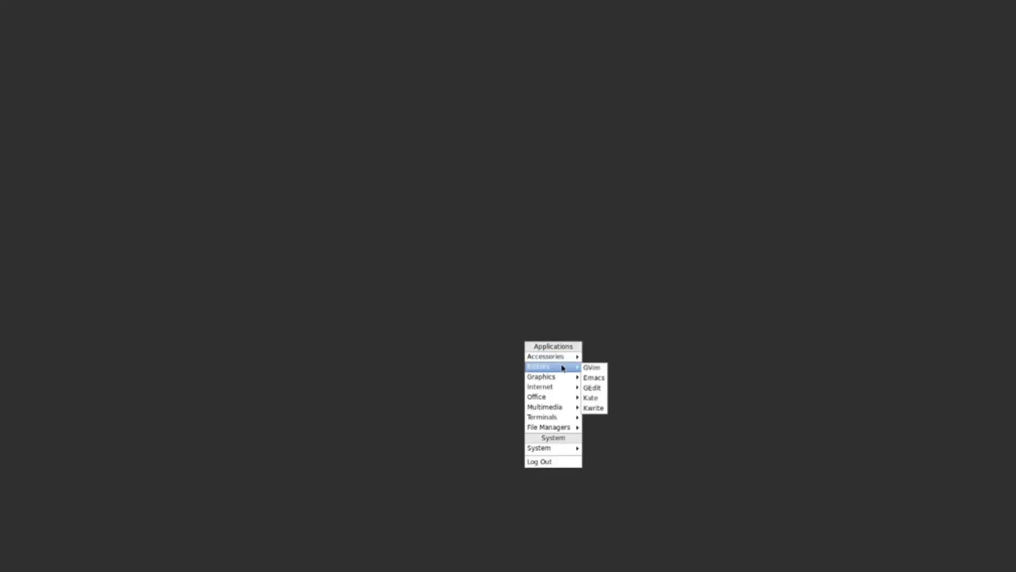
mouse_move(563, 388)
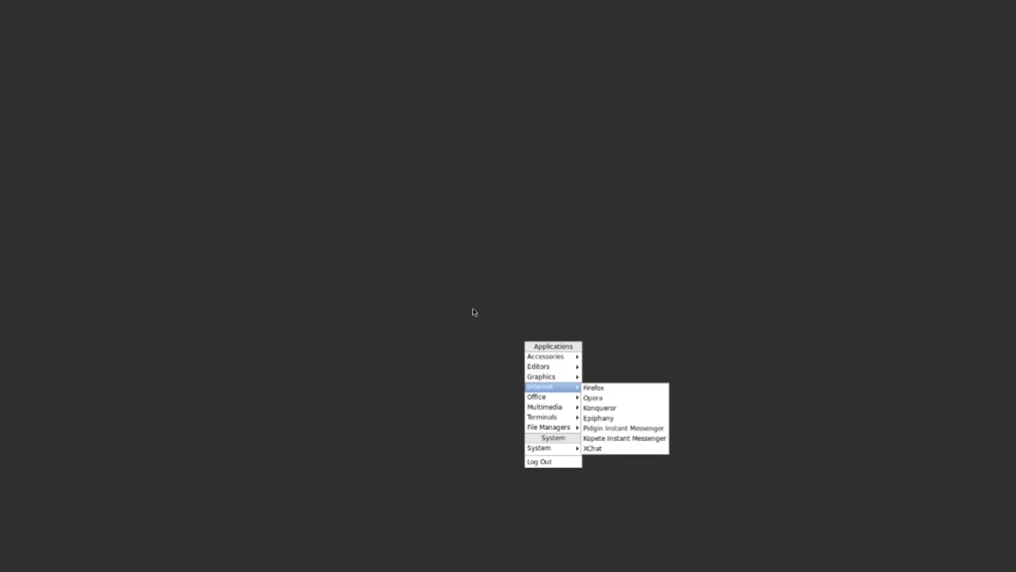
left_click(416, 271)
- Log out of the Openbox session and confirm exiting Openbox
right_click(256, 129)
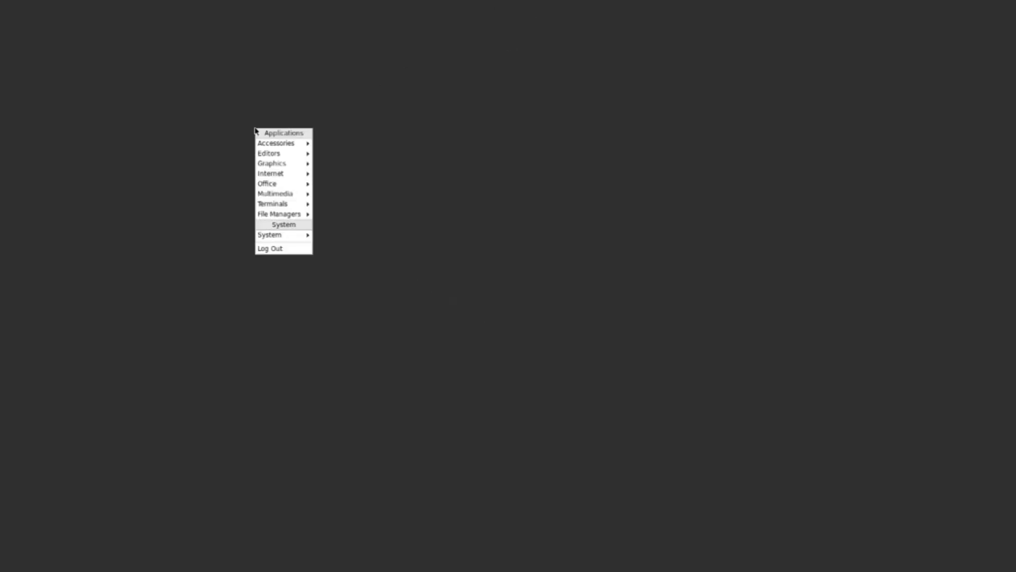
left_click(297, 248)
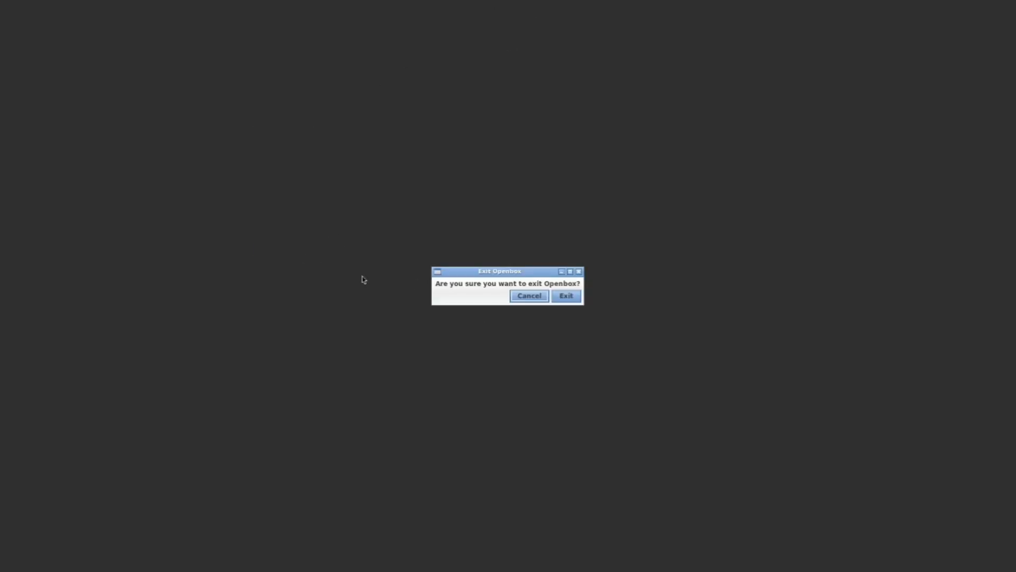
left_click(558, 294)
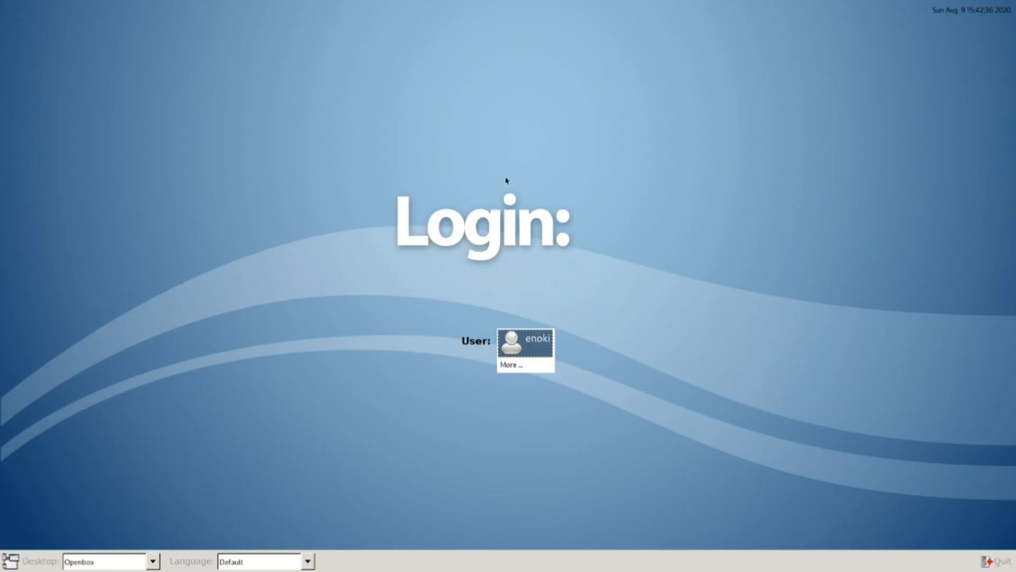
- Choose Xfce Session, log in with the account password, and dismiss the network connection notification
left_click(153, 561)
left_click(124, 531)
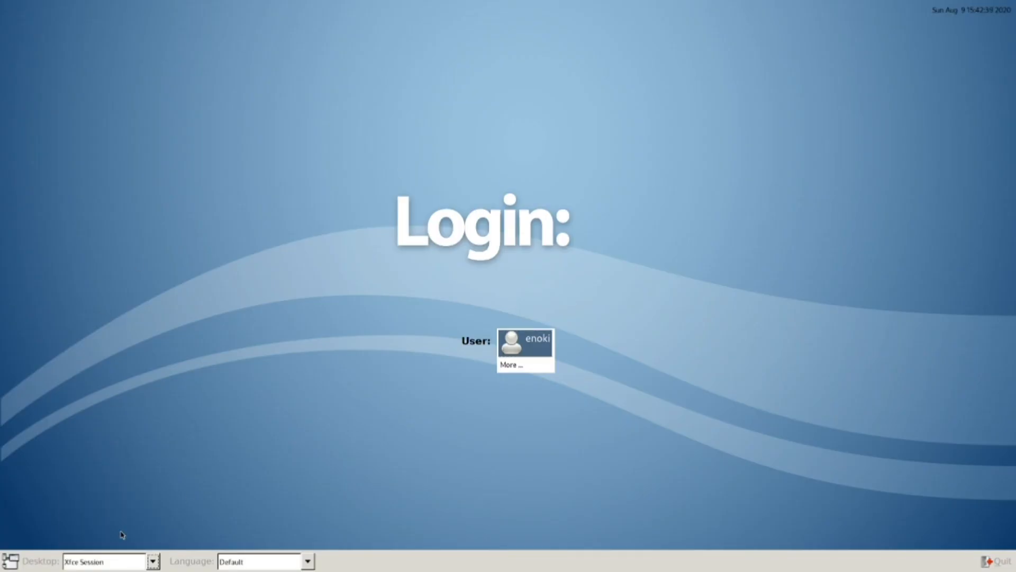
left_click(524, 351)
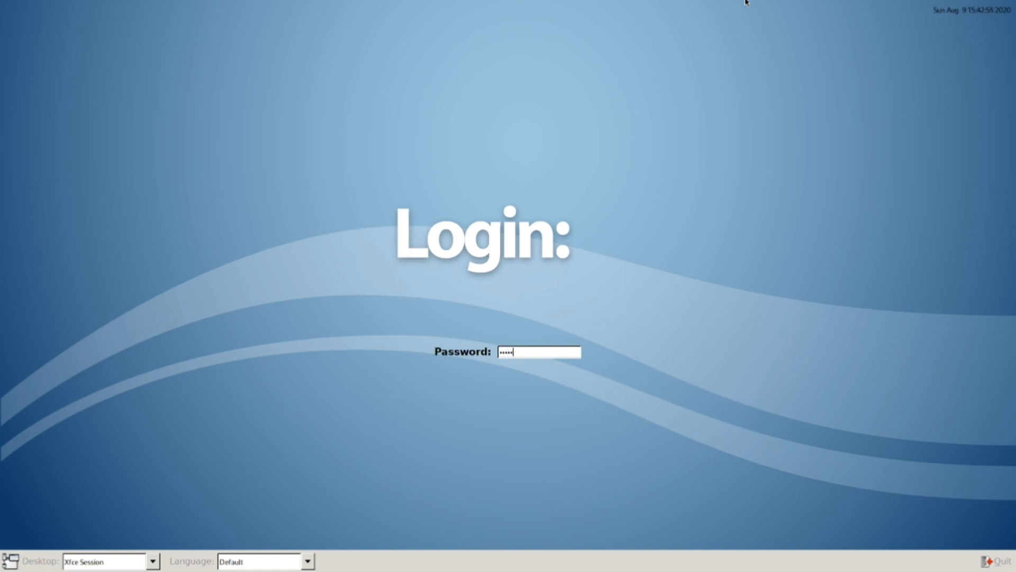
key("Return")
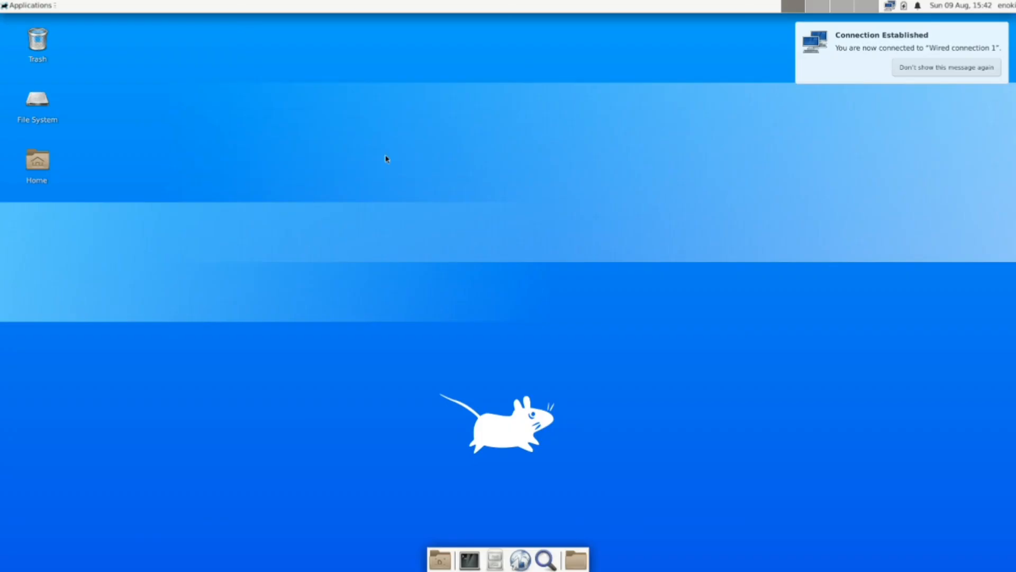
left_click(806, 58)
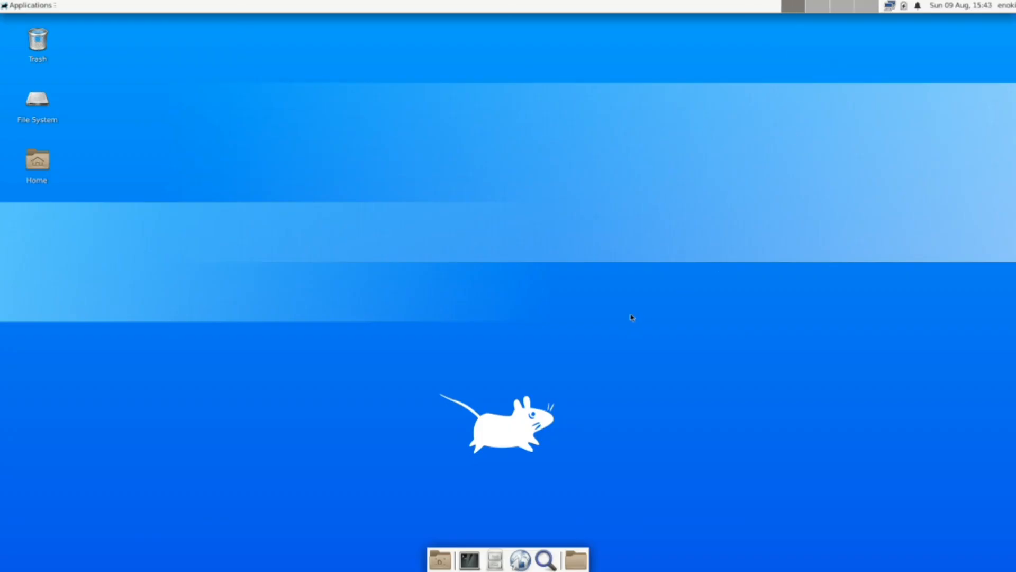